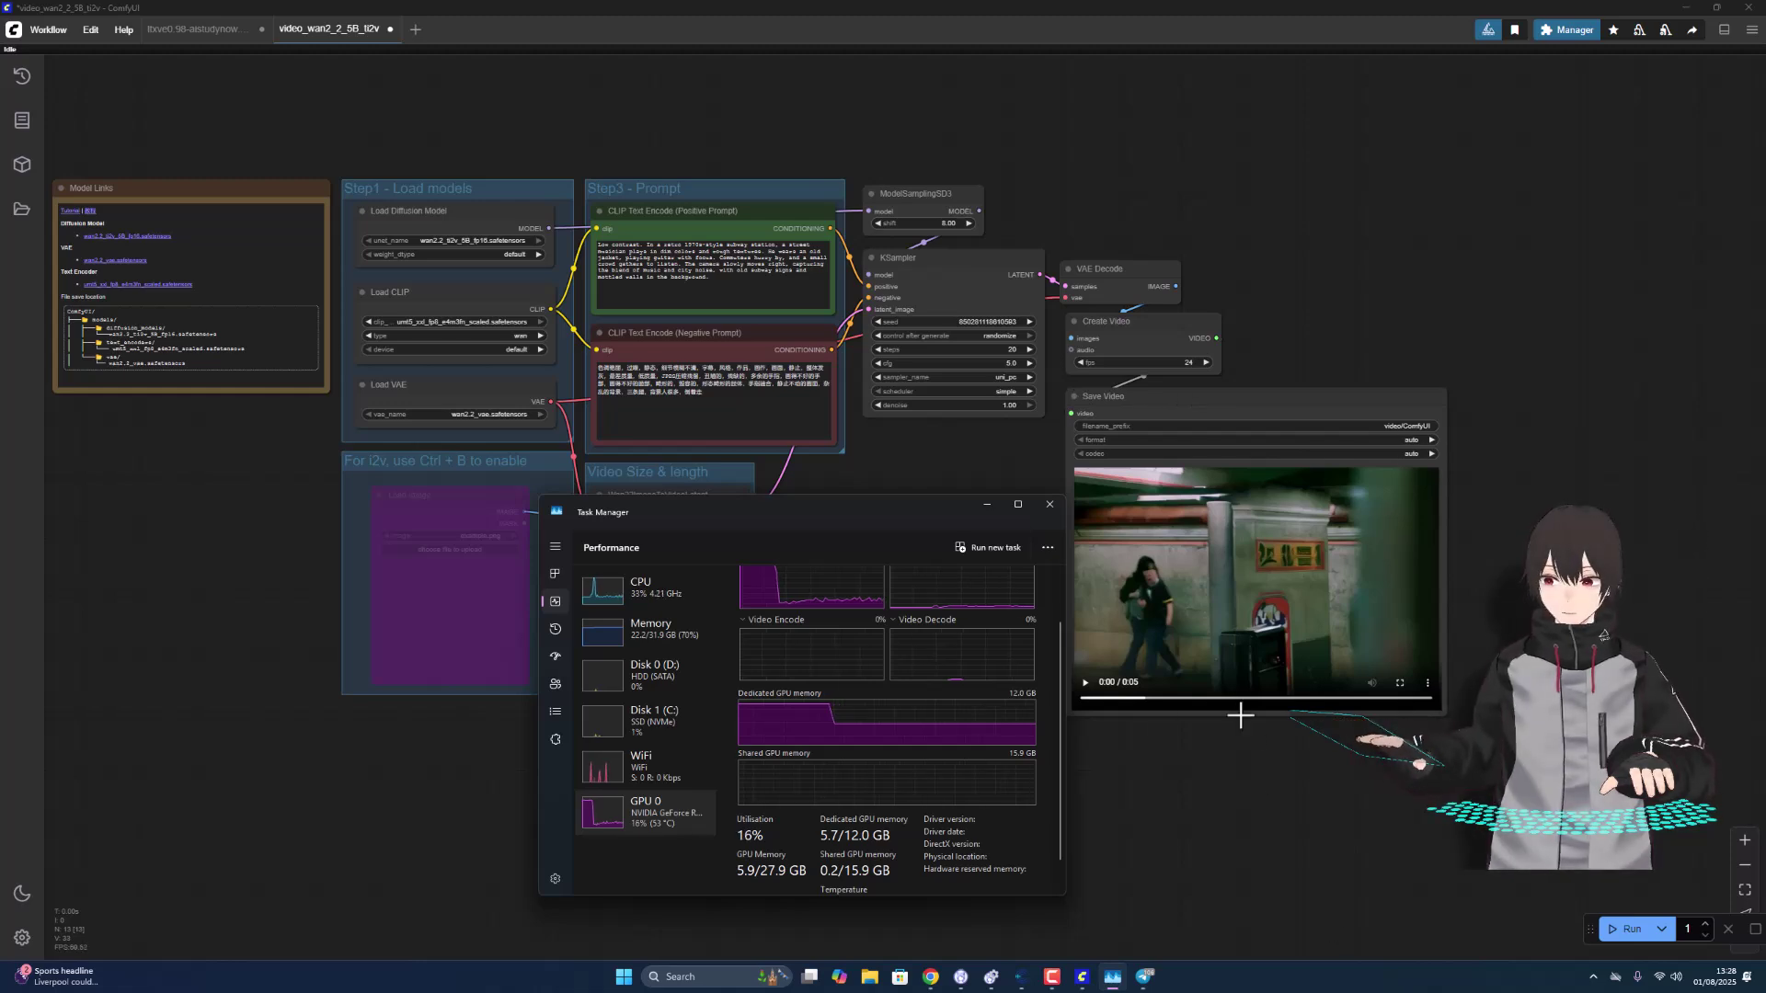
Play the rendered subway-musician video and check GPU load in Task Manager
click(1085, 682)
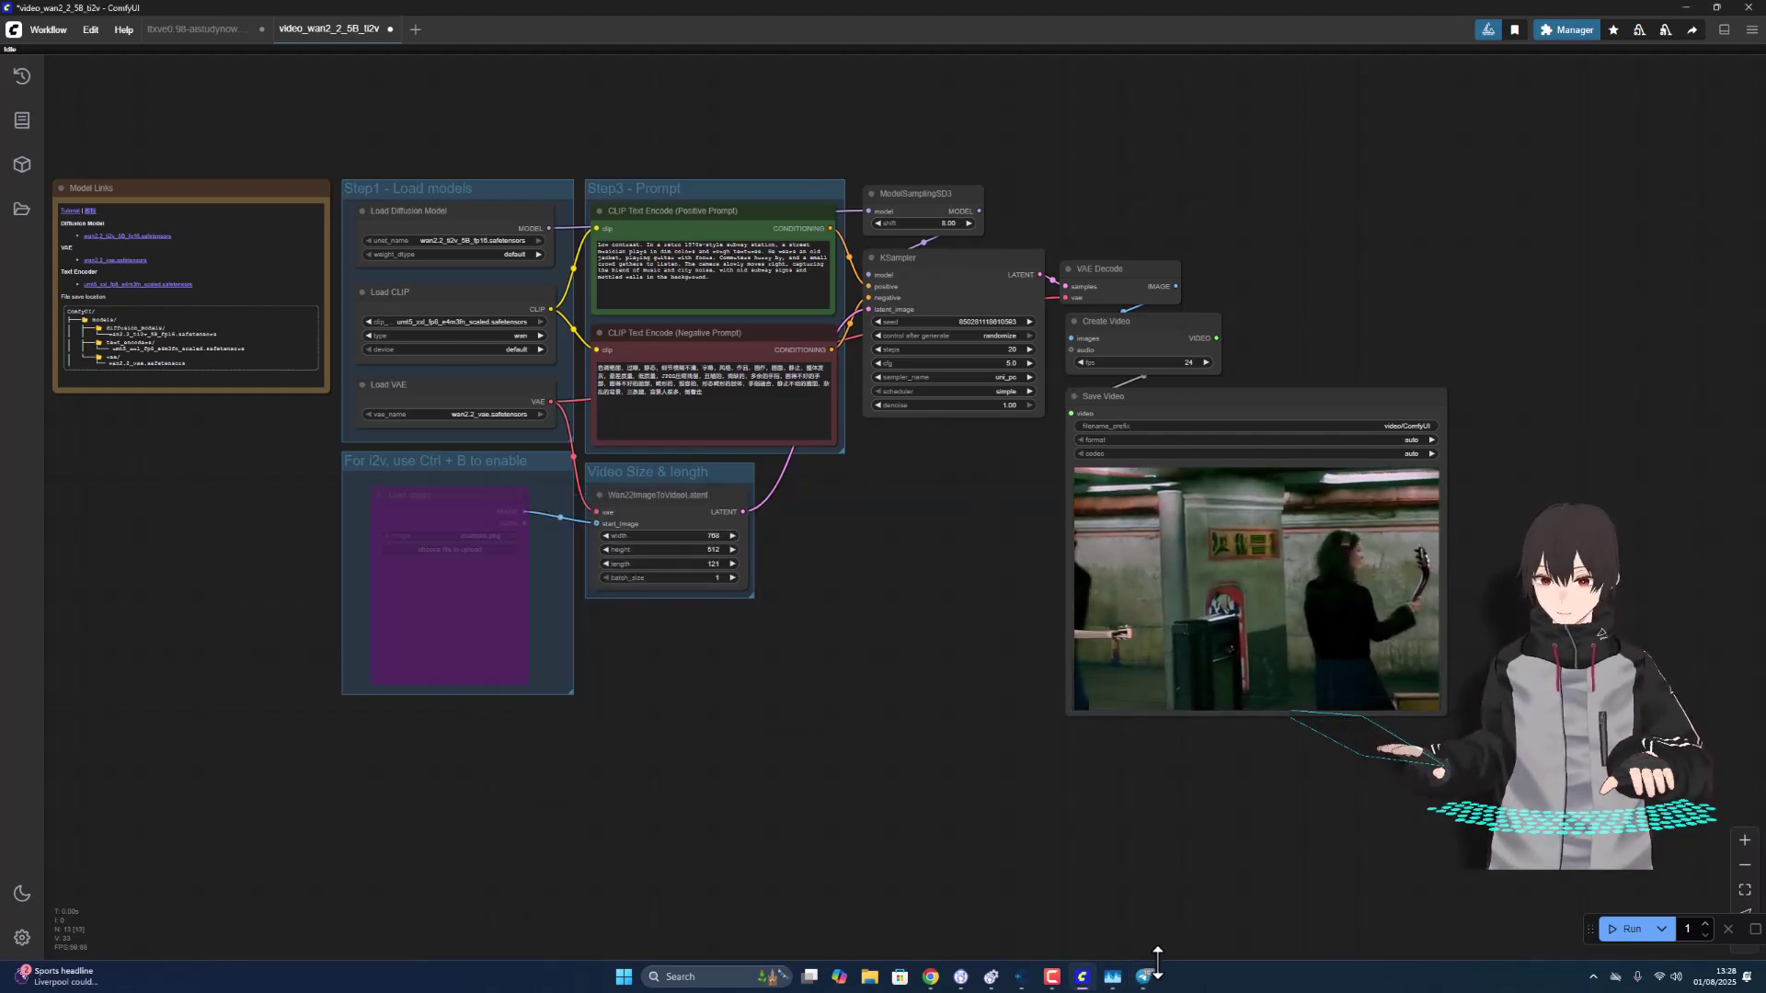
click(1112, 977)
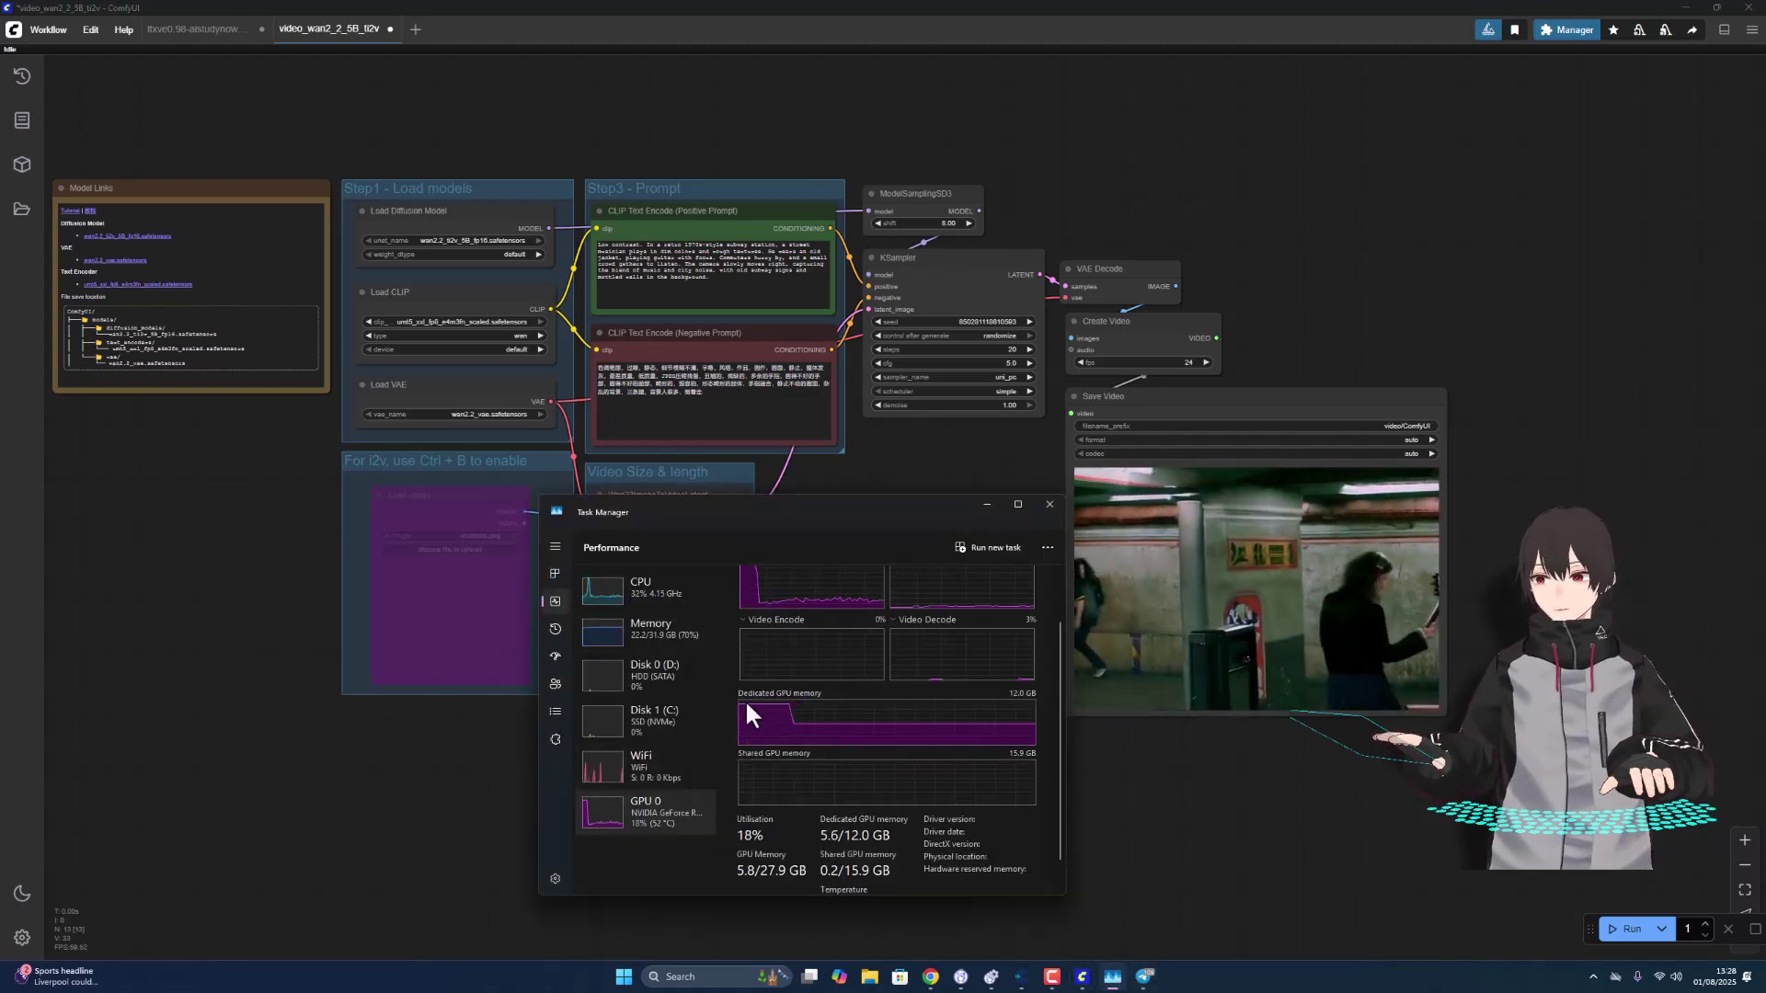
scroll(838, 725, up, 1)
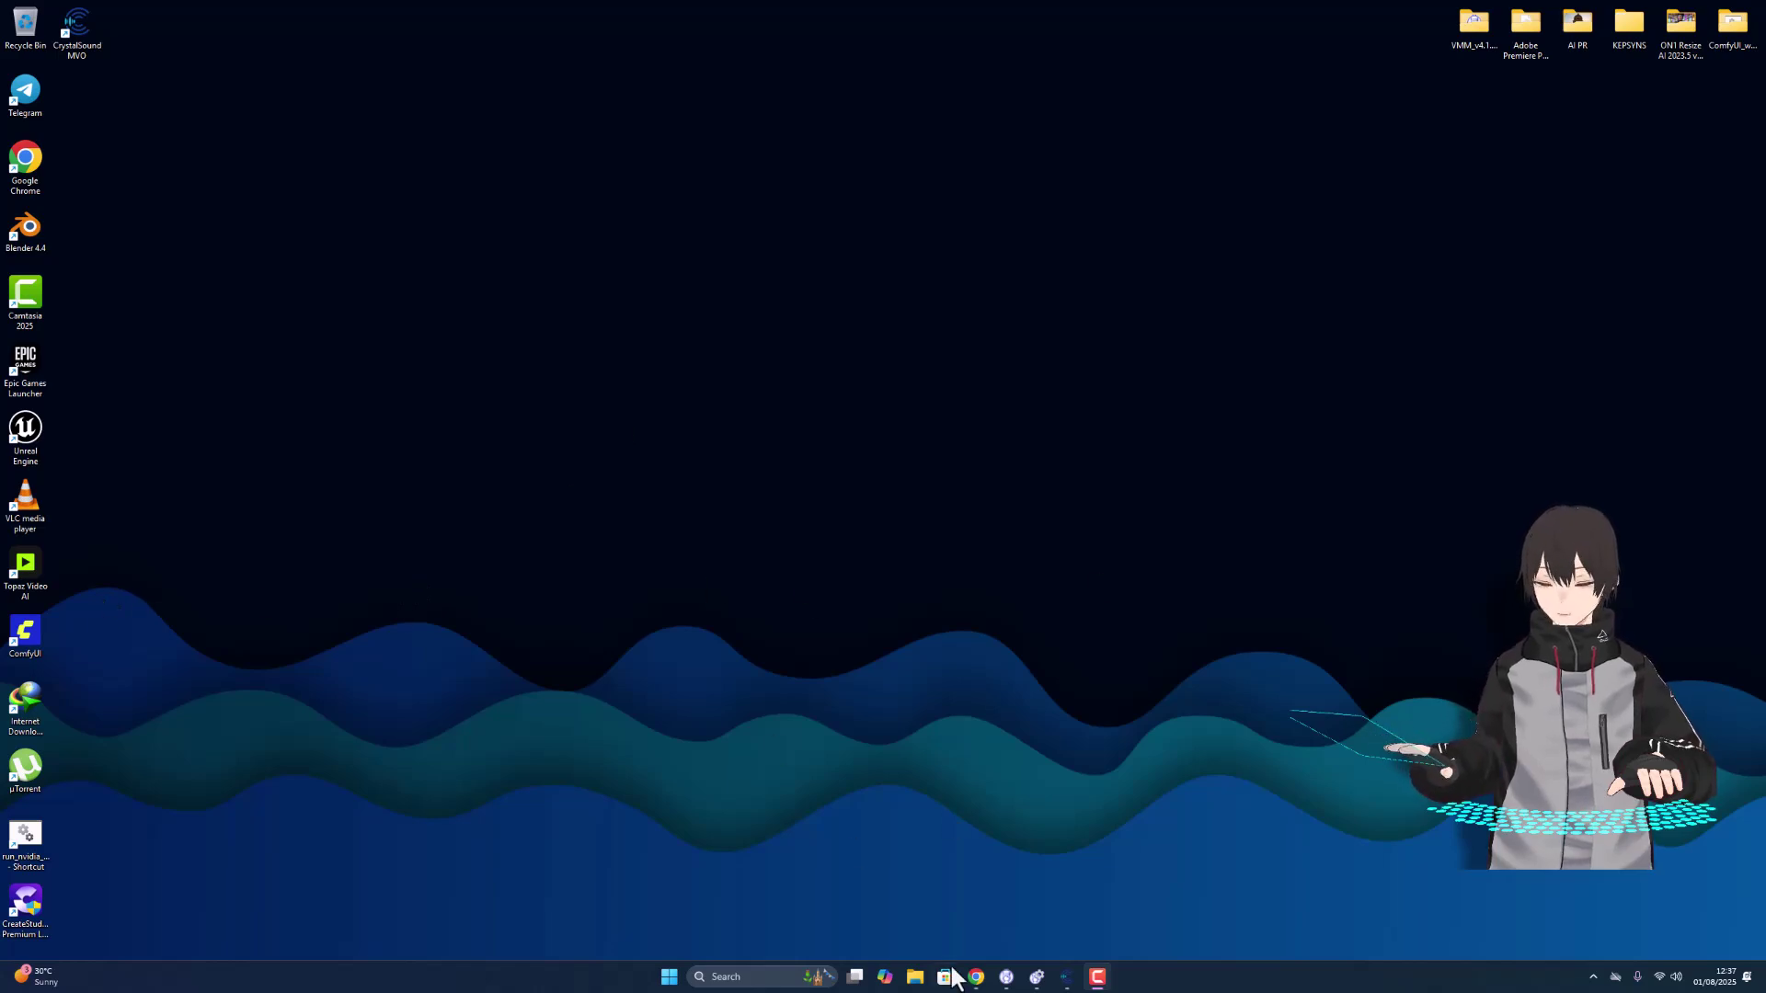
Search Google for comfyui from Chrome's address bar
mouse_move(979, 974)
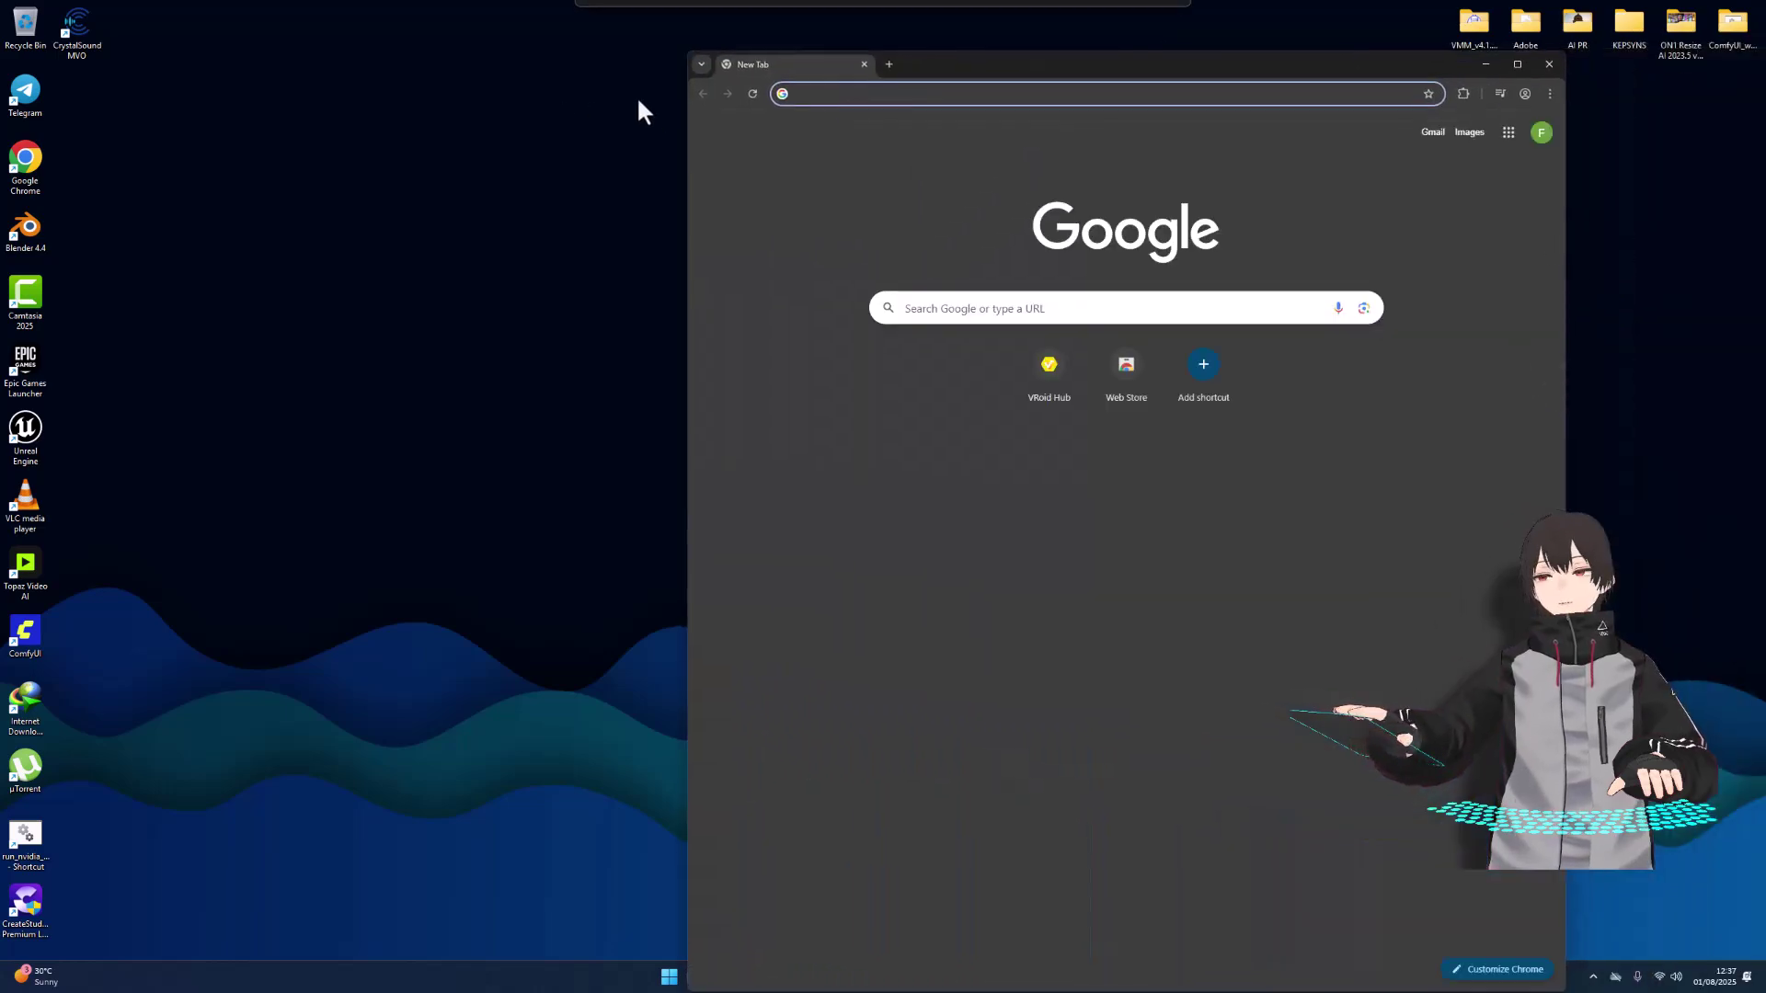
click(1068, 92)
text(colm)
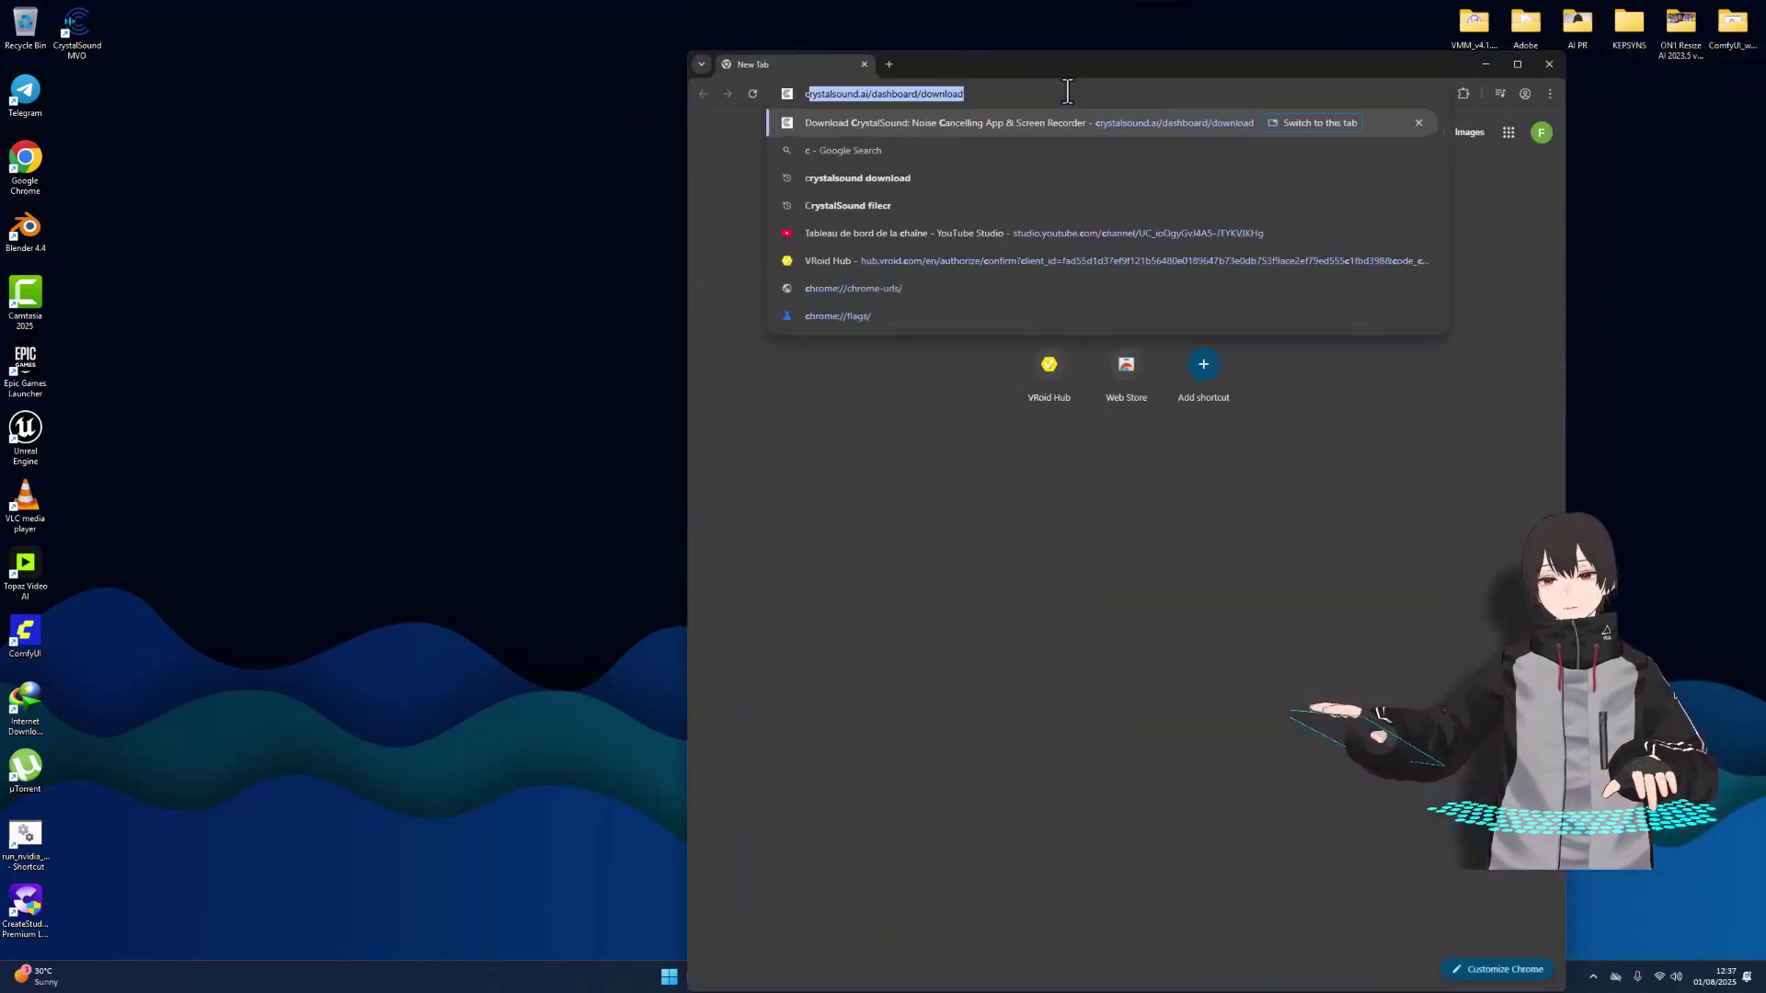
key(BackSpace)
key(BackSpace)
click(1055, 151)
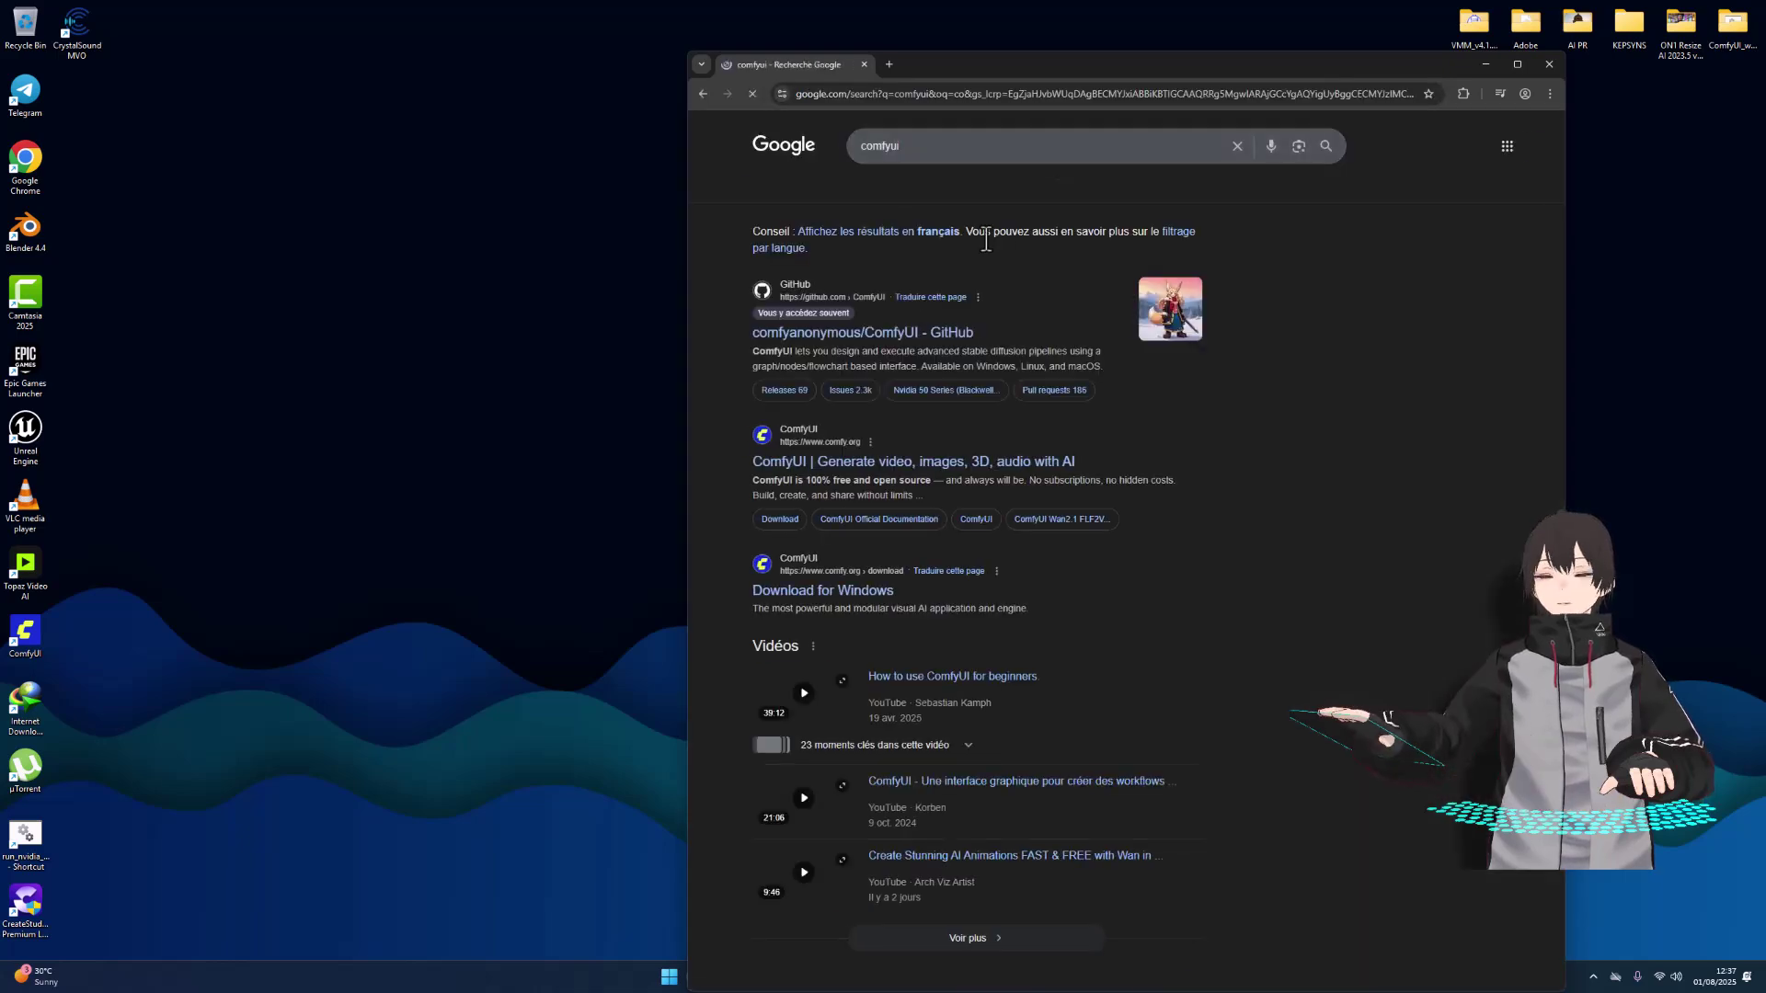
Open the ComfyUI GitHub repository result and scroll down to its Get Started section
click(841, 347)
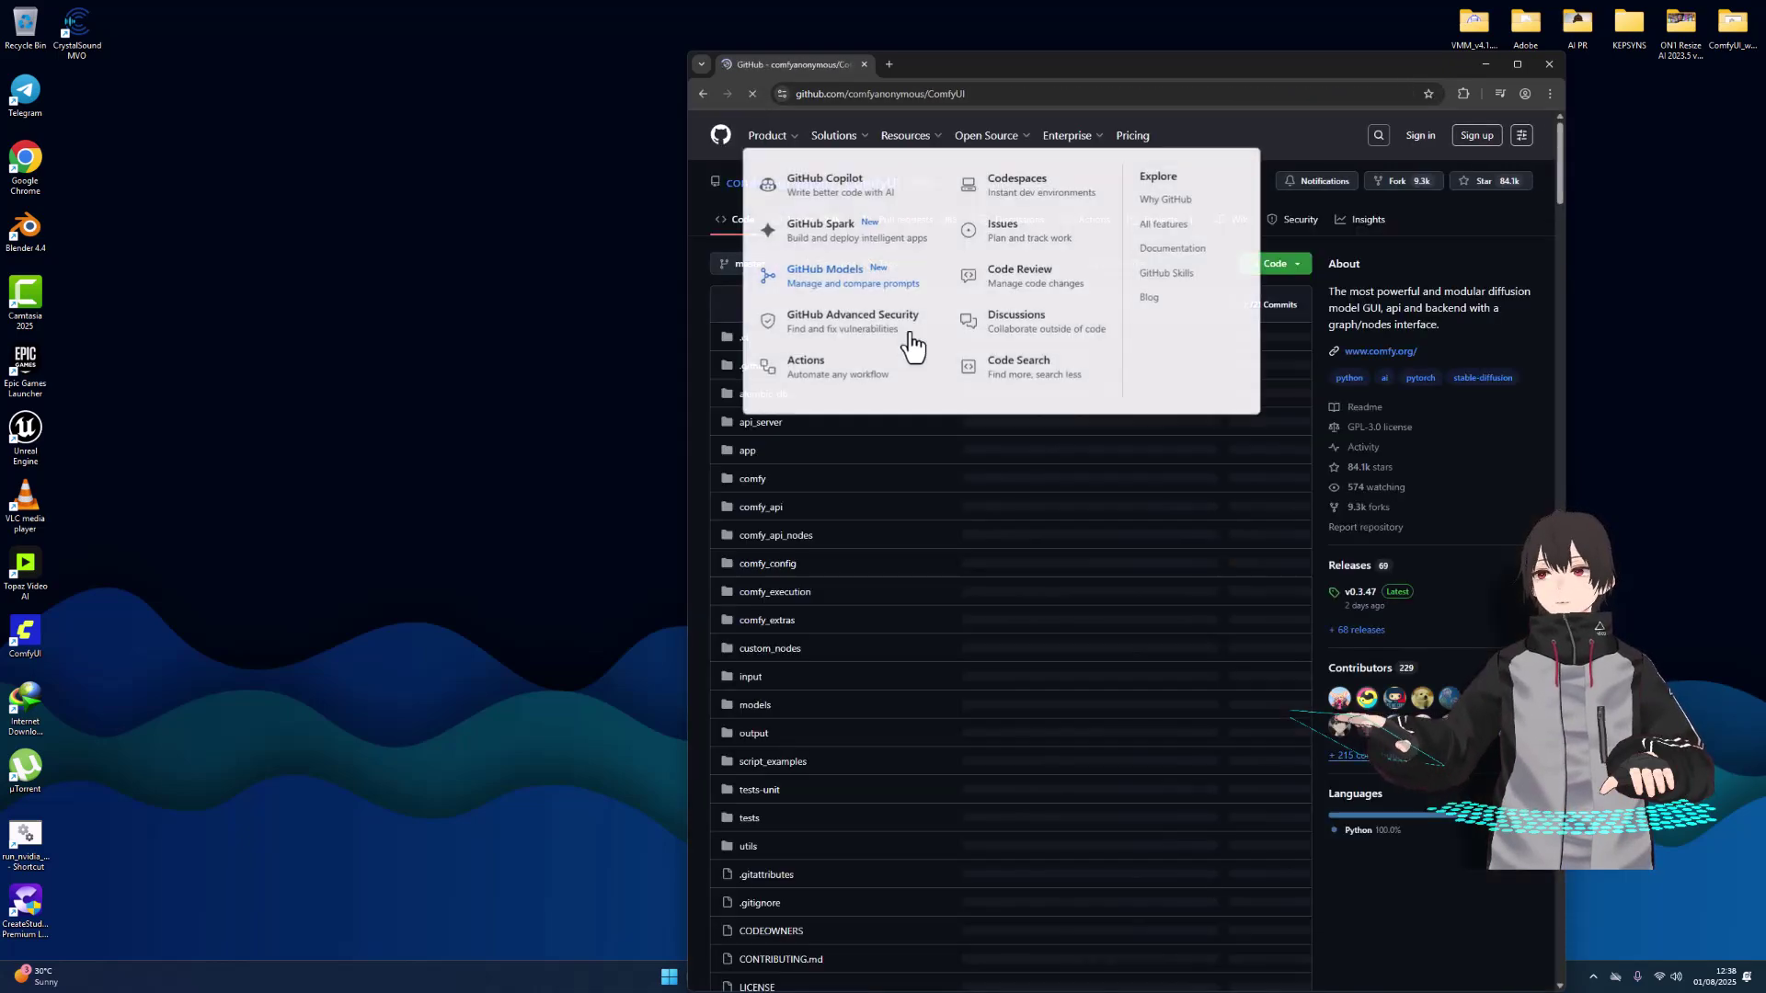
scroll(1287, 304, down, 3)
scroll(1267, 307, down, 5)
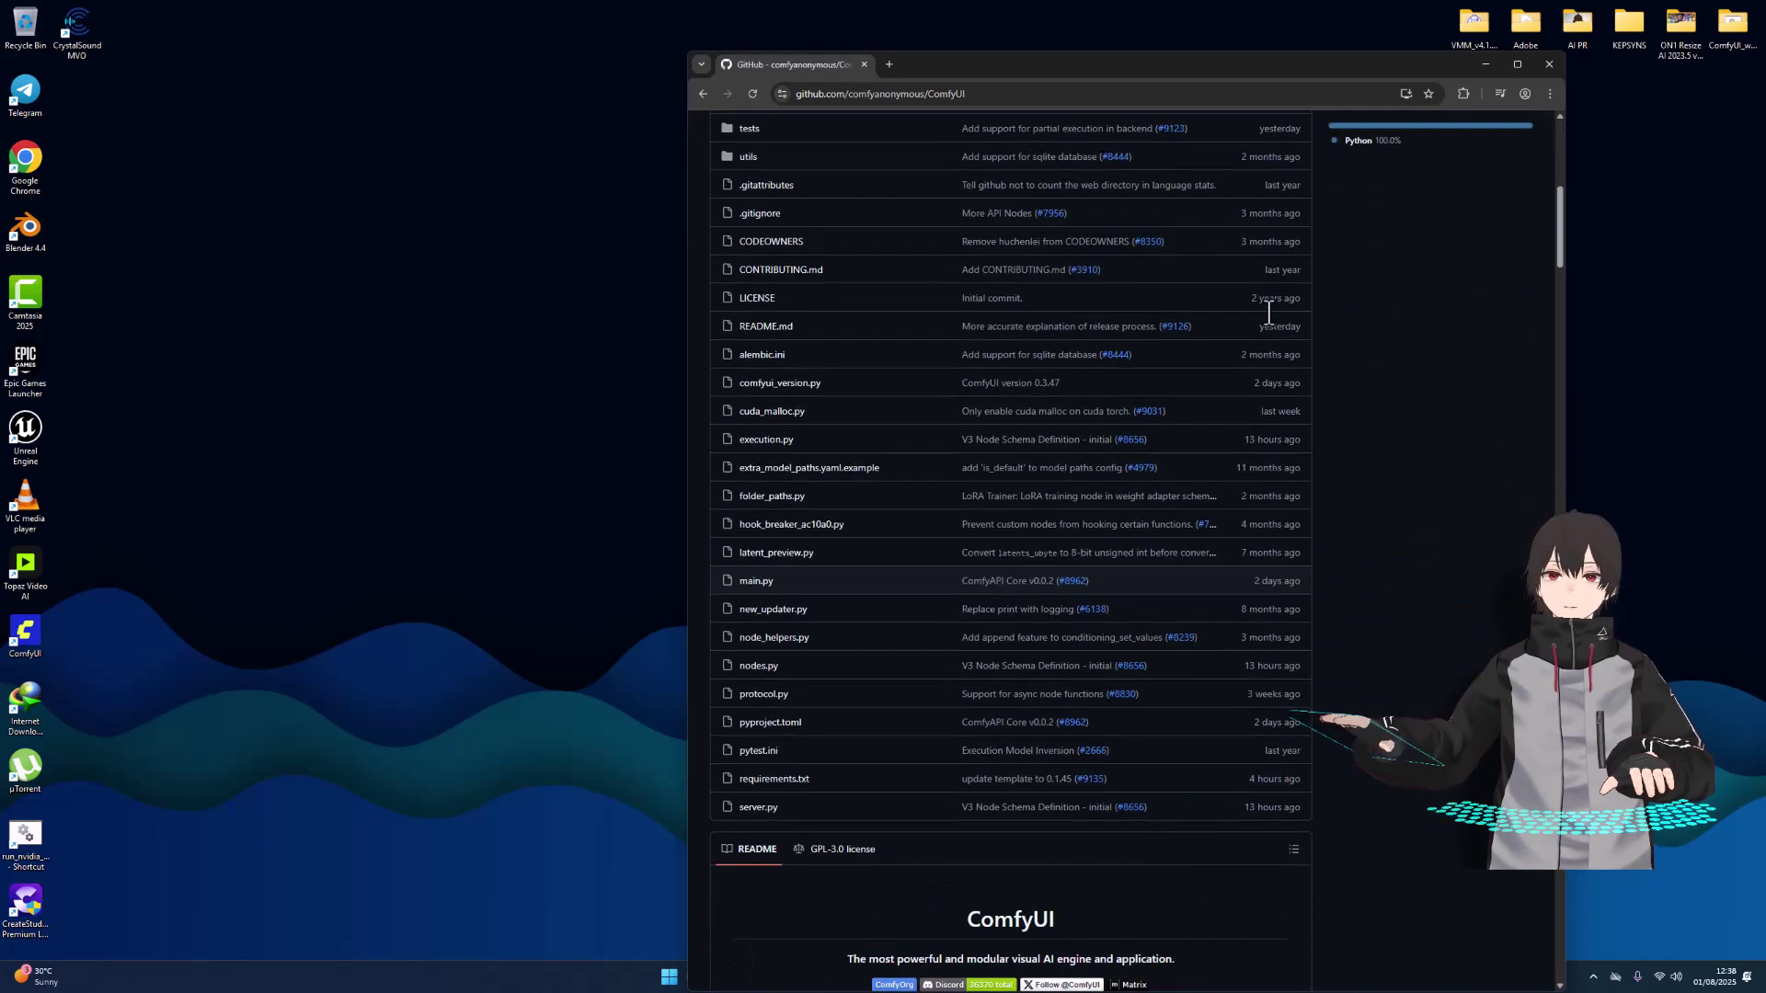
drag(1559, 221, 1554, 314)
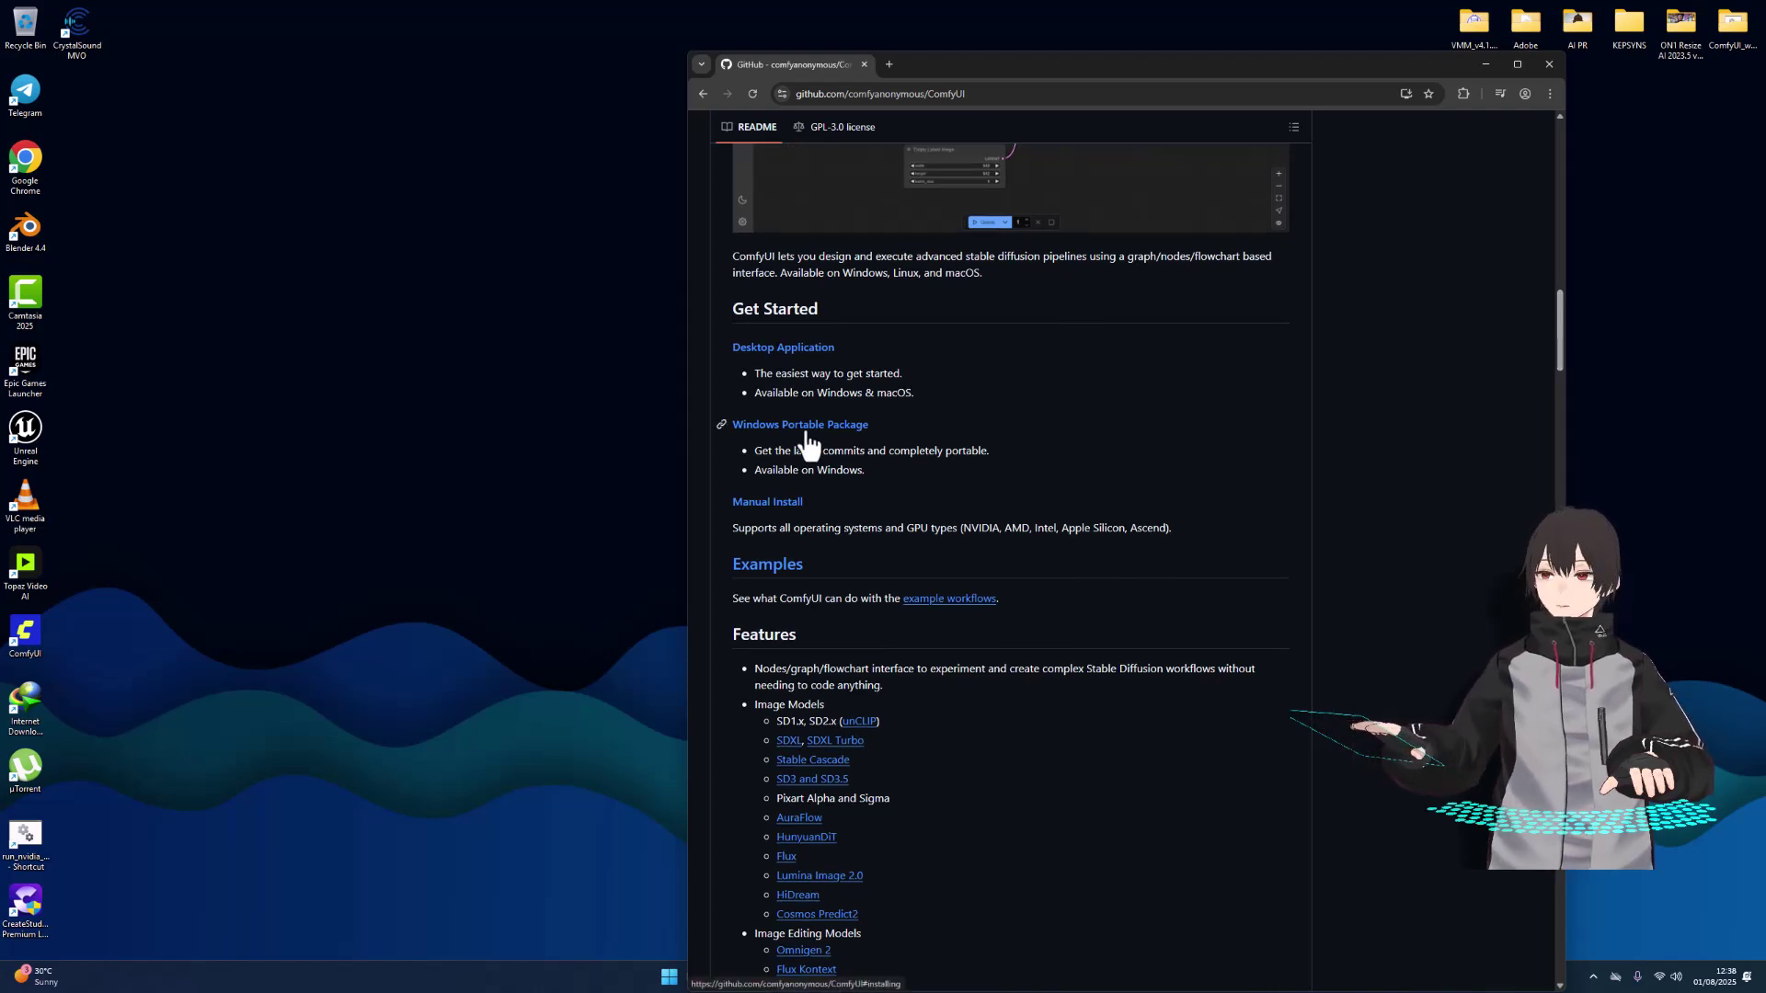
Visit the official comfy.org site from the search results, then return to them
click(702, 93)
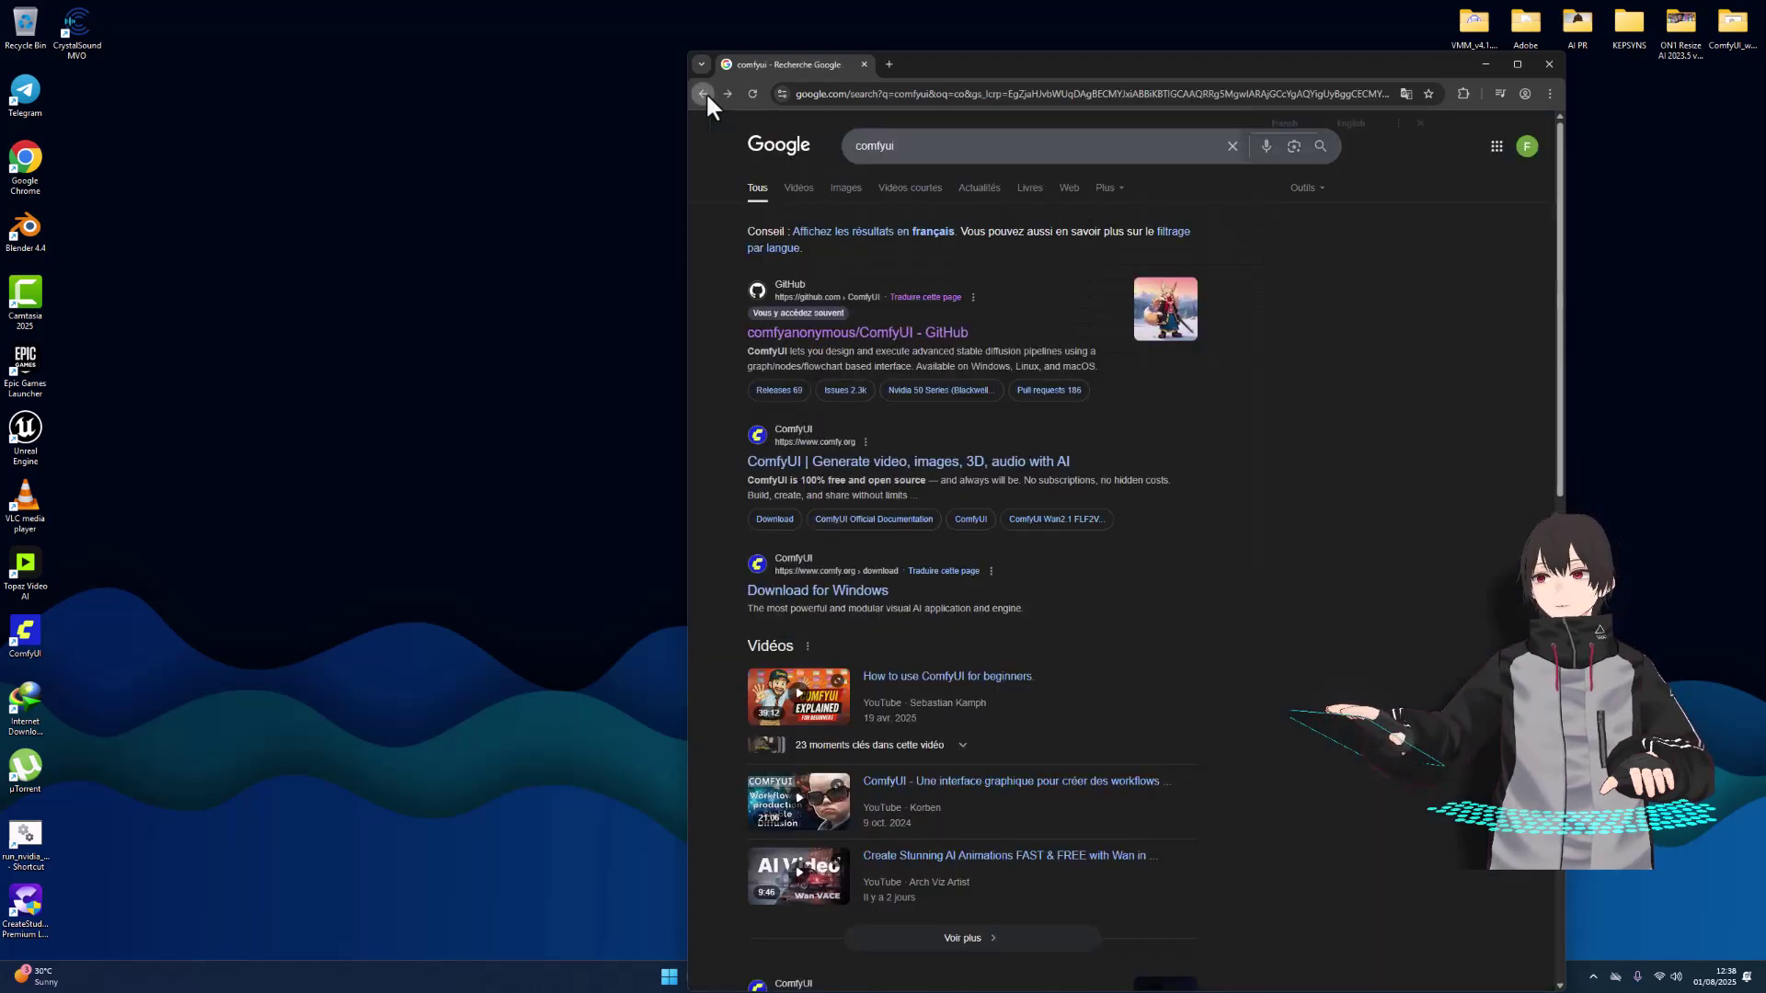
click(852, 469)
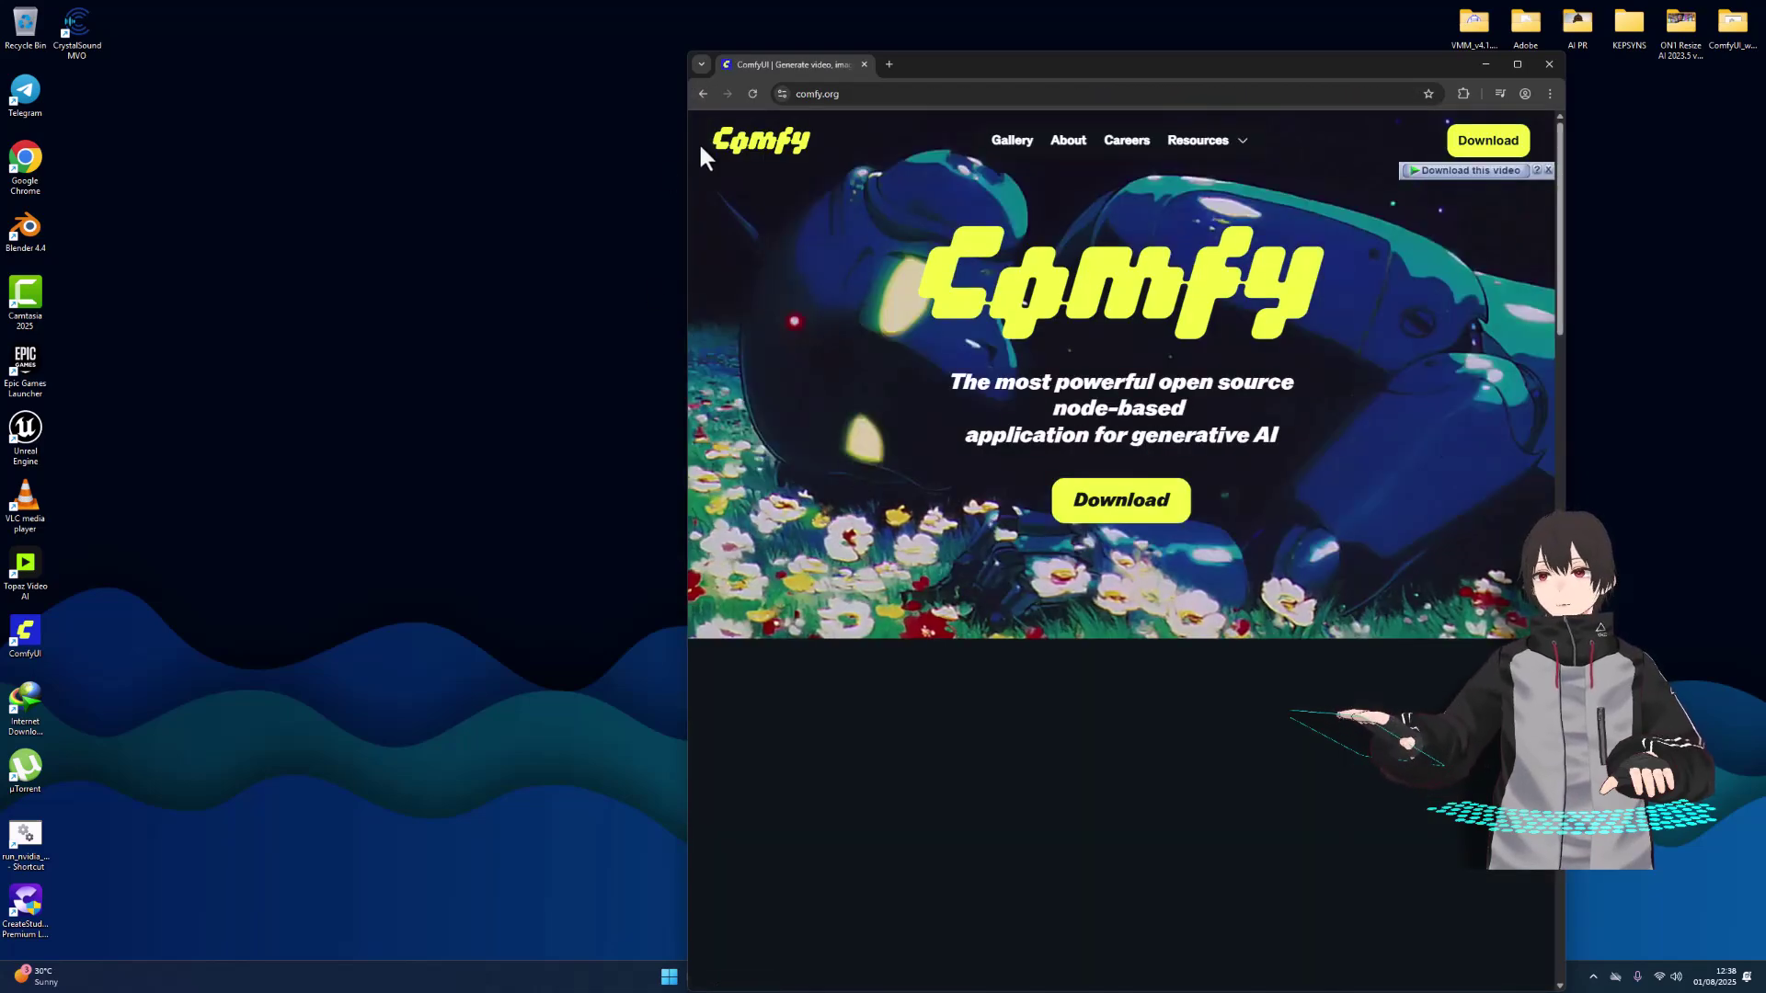
click(703, 93)
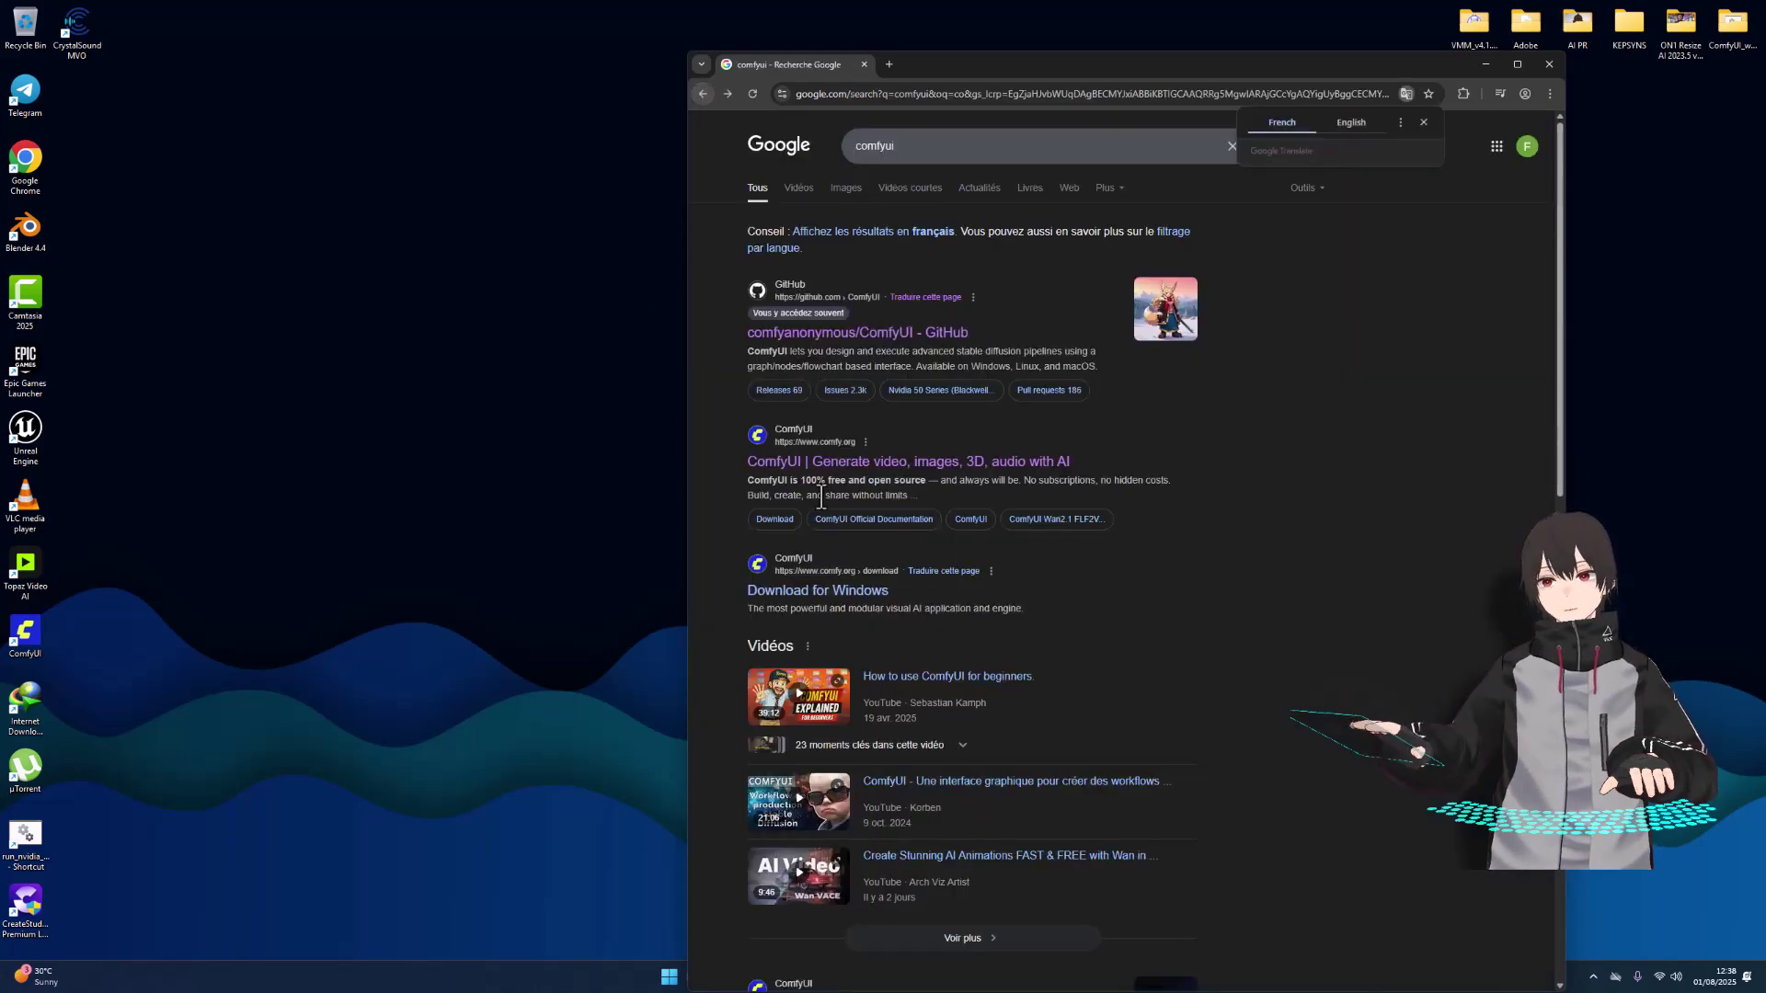
Start the comfy.org Windows download, cancel the duplicate-file prompt, and close Chrome
click(817, 603)
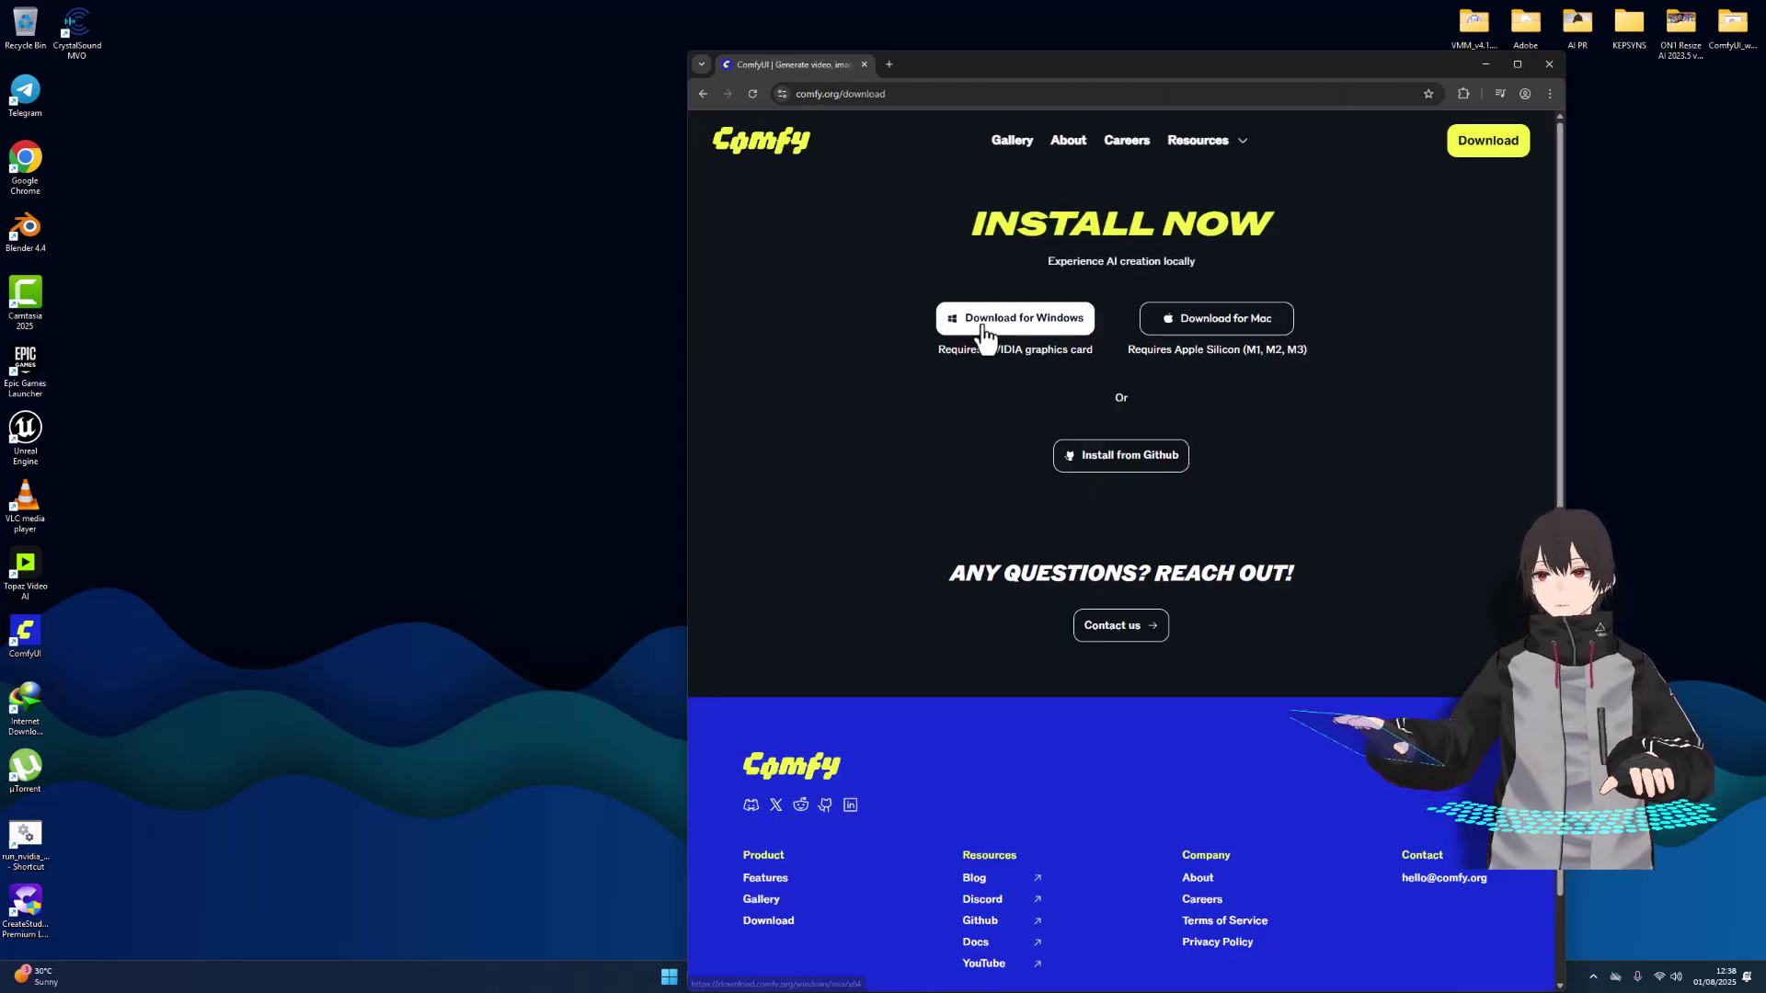
click(1057, 331)
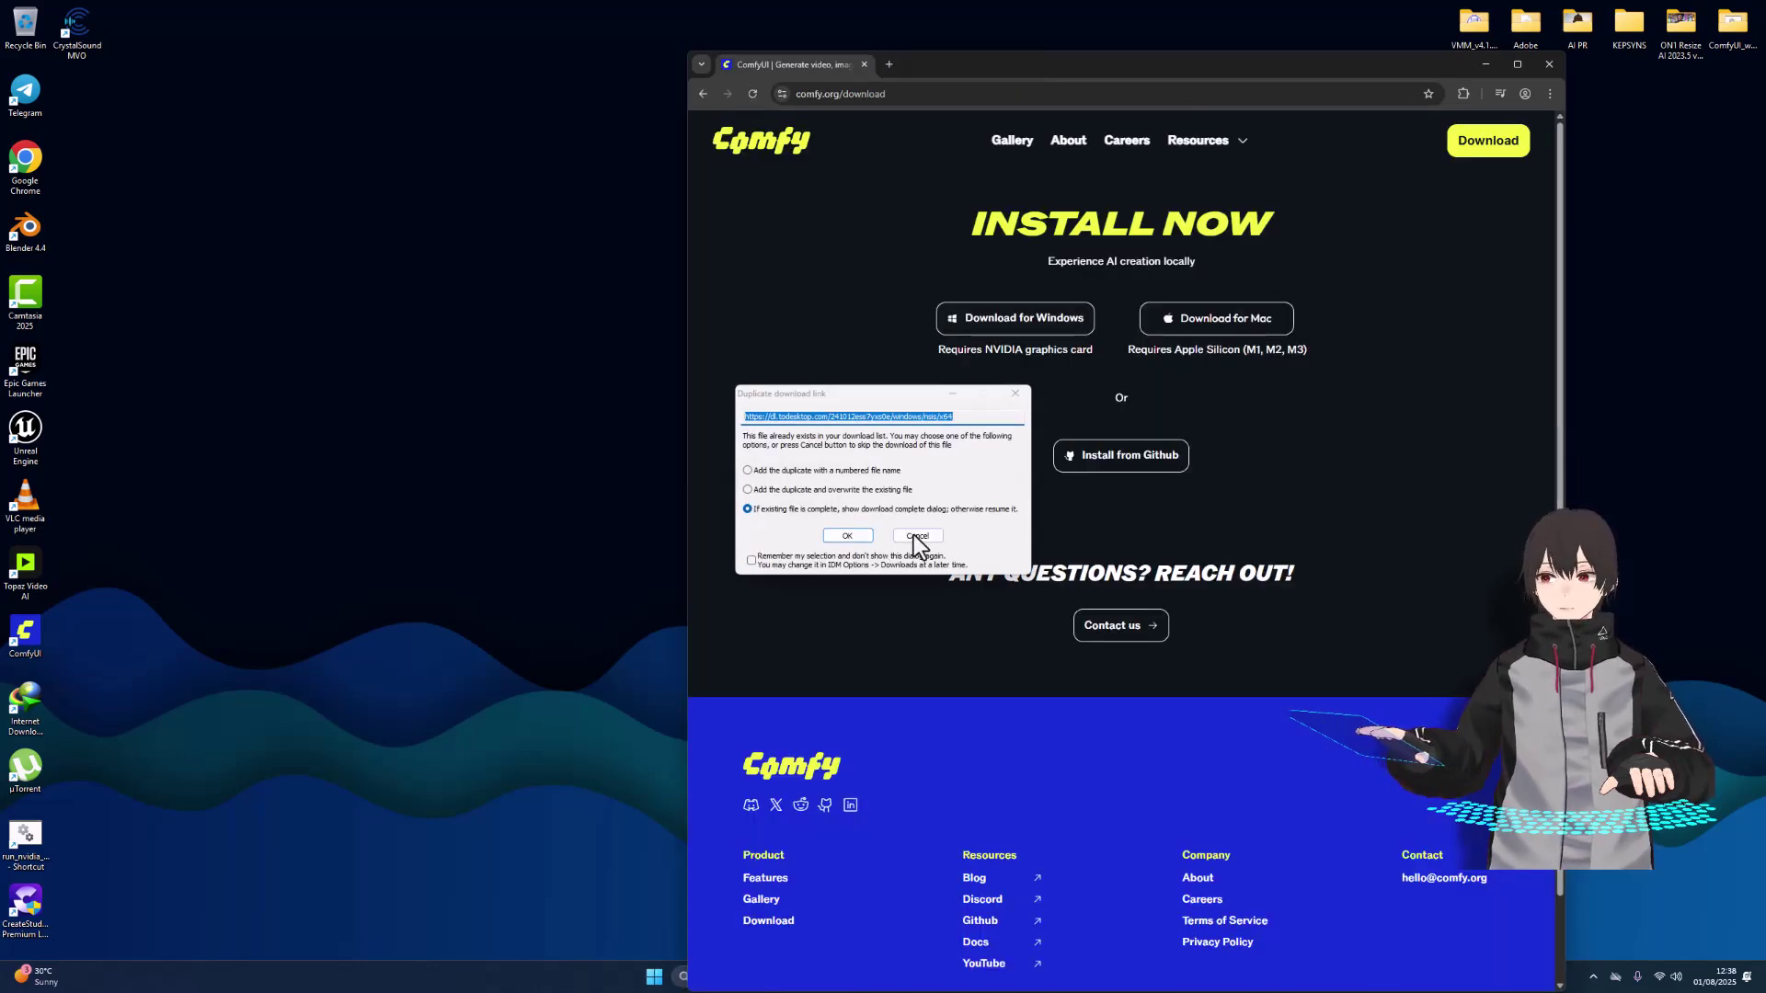
click(915, 534)
click(1549, 65)
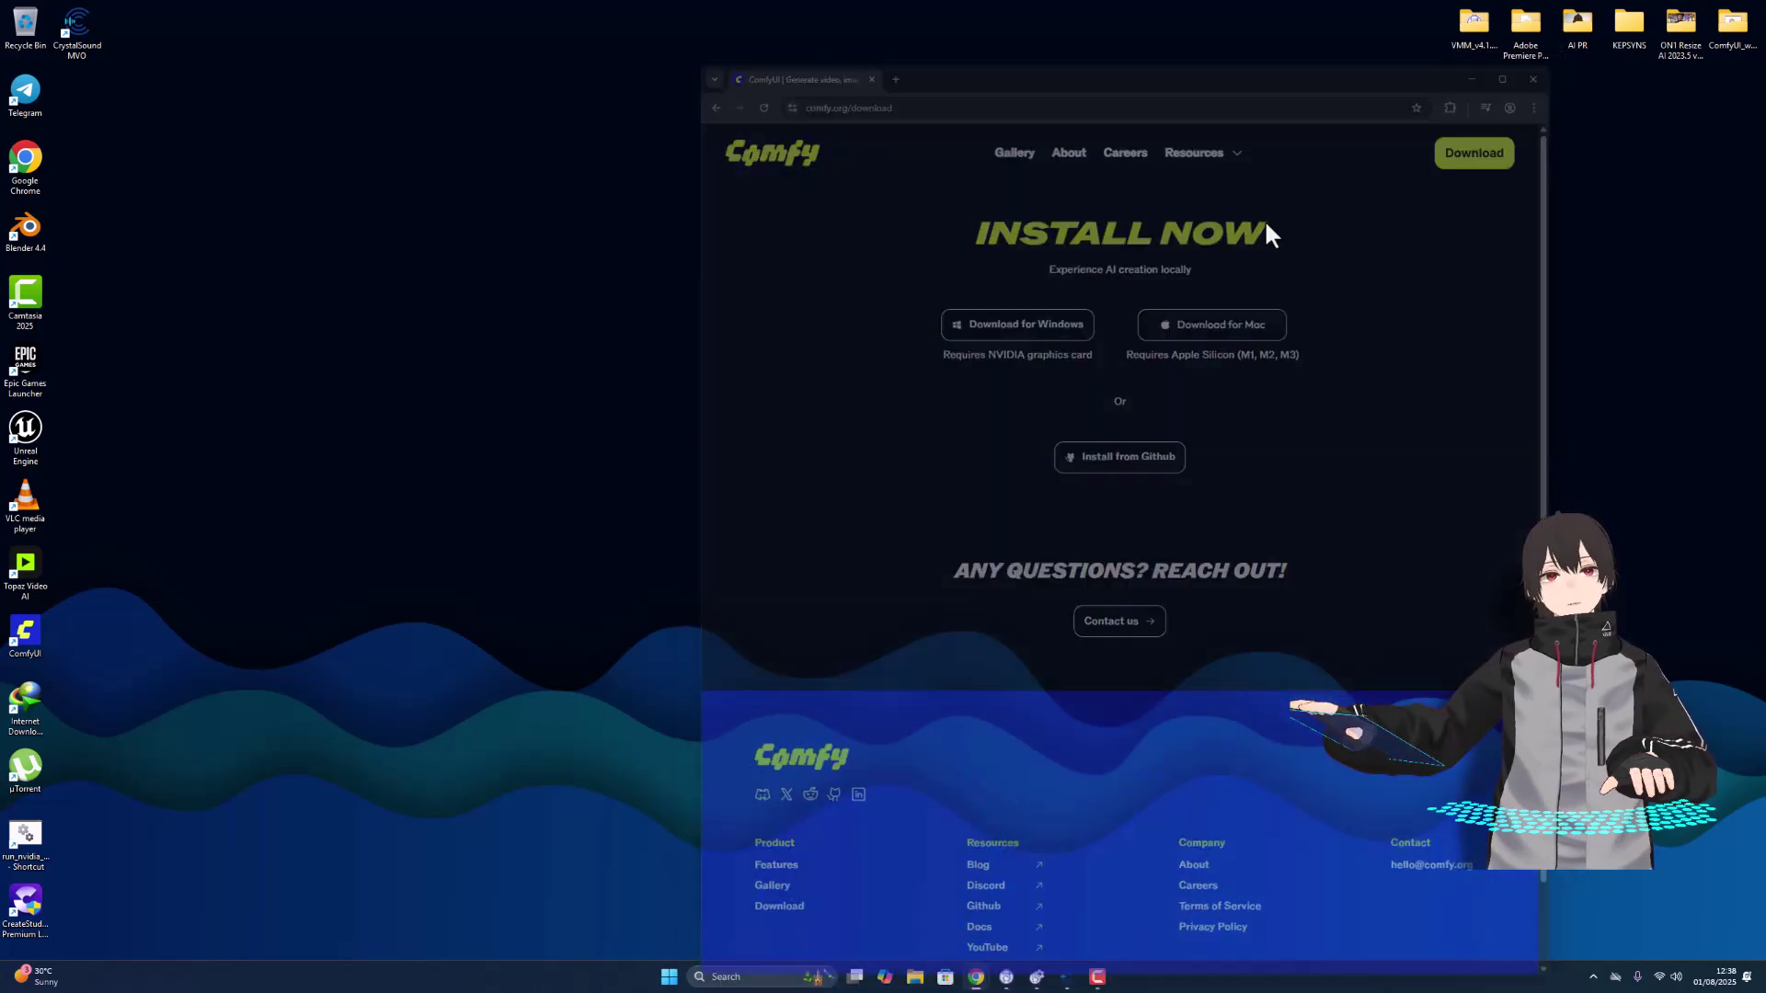
Launch the ComfyUI desktop app and zoom out on the loaded ltxv0.98 workflow
double_click(26, 644)
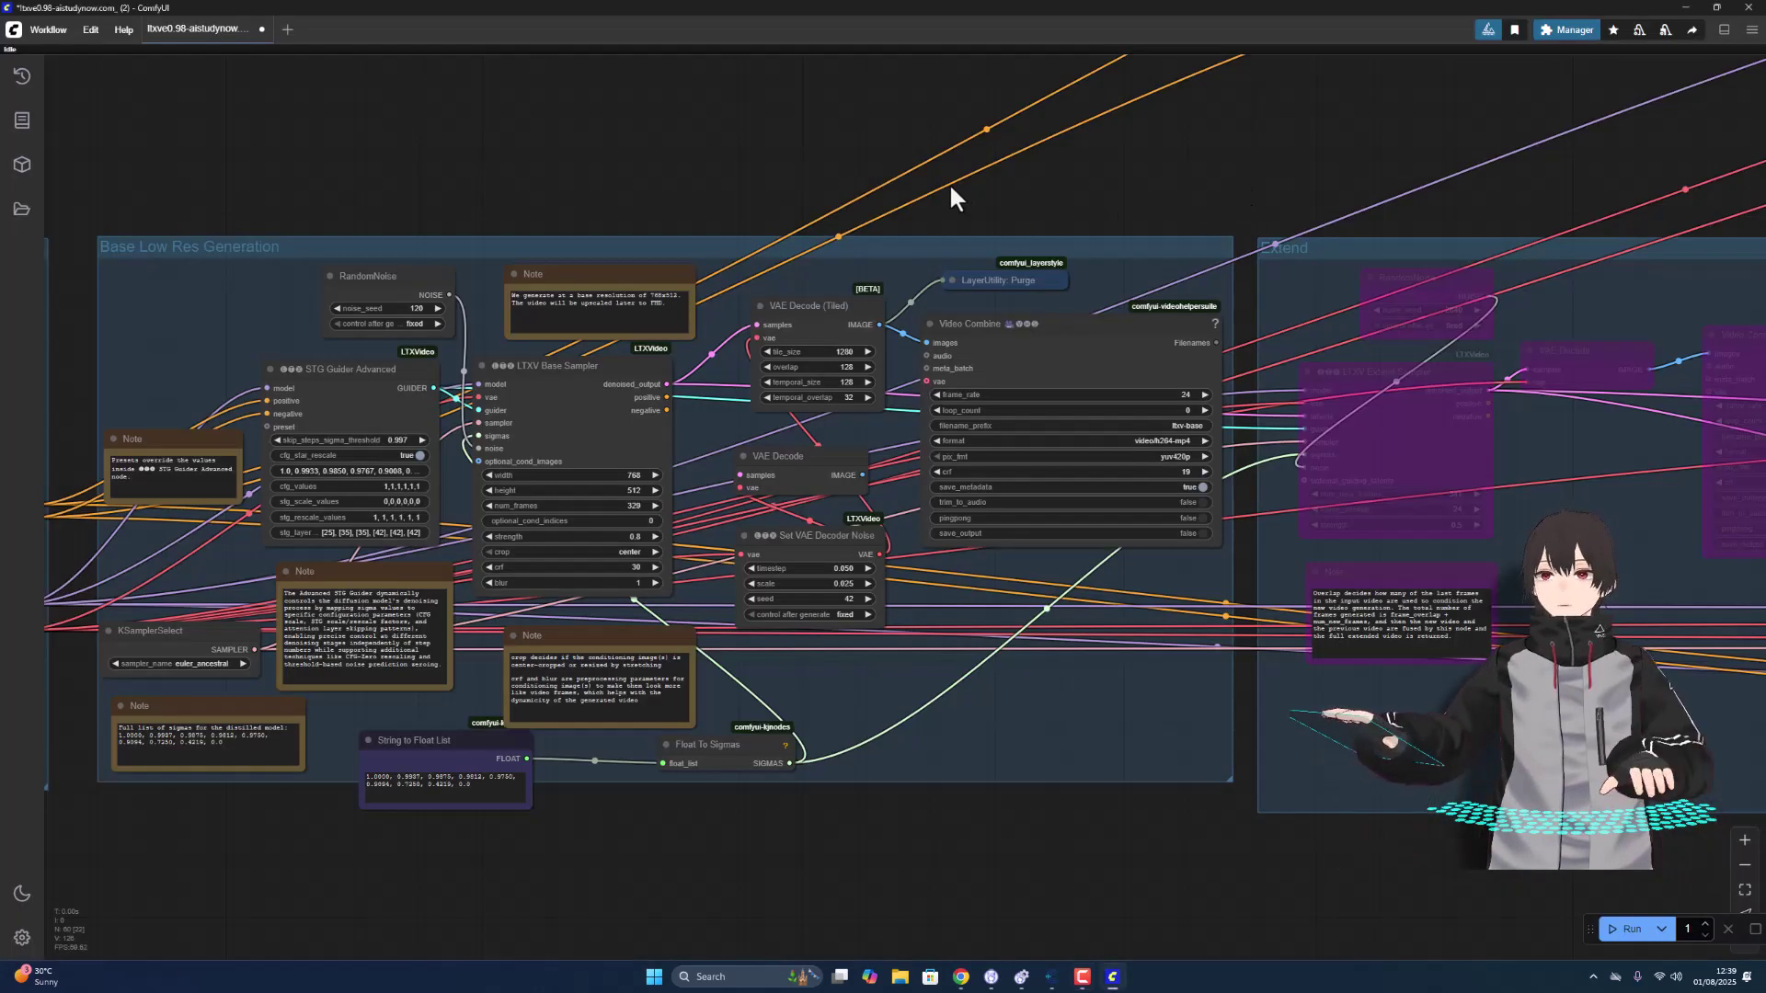
scroll(950, 182, down, 5)
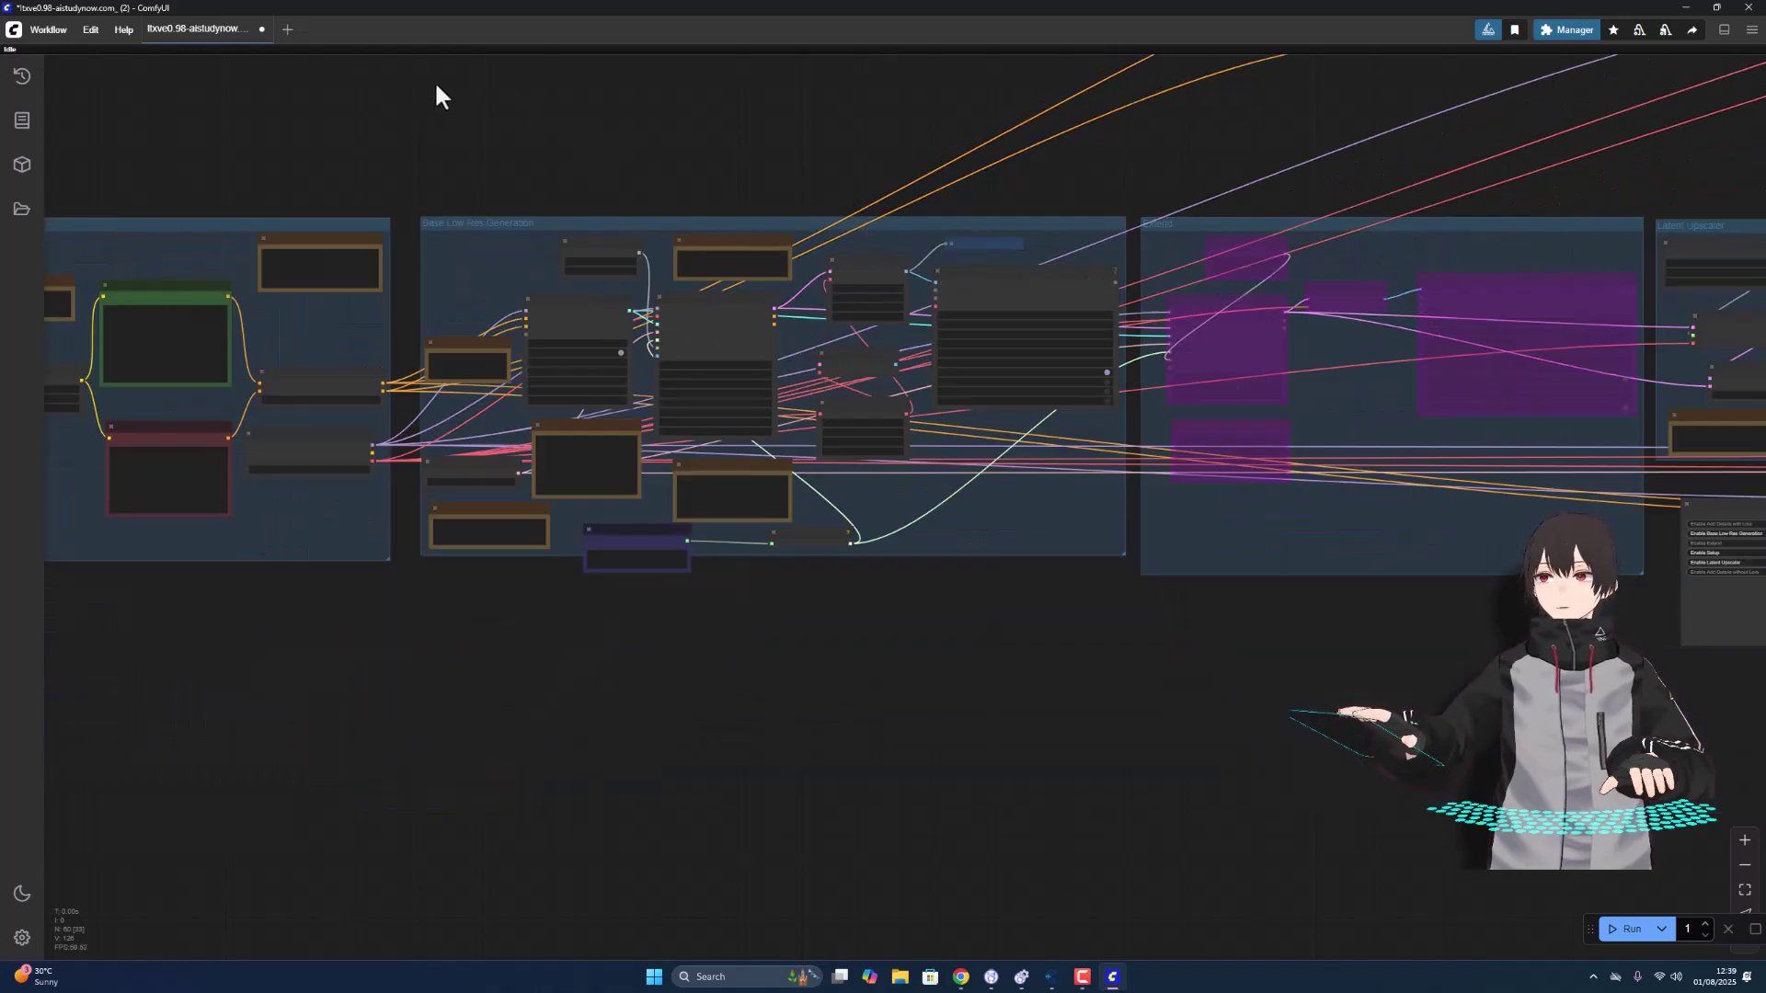
click(48, 30)
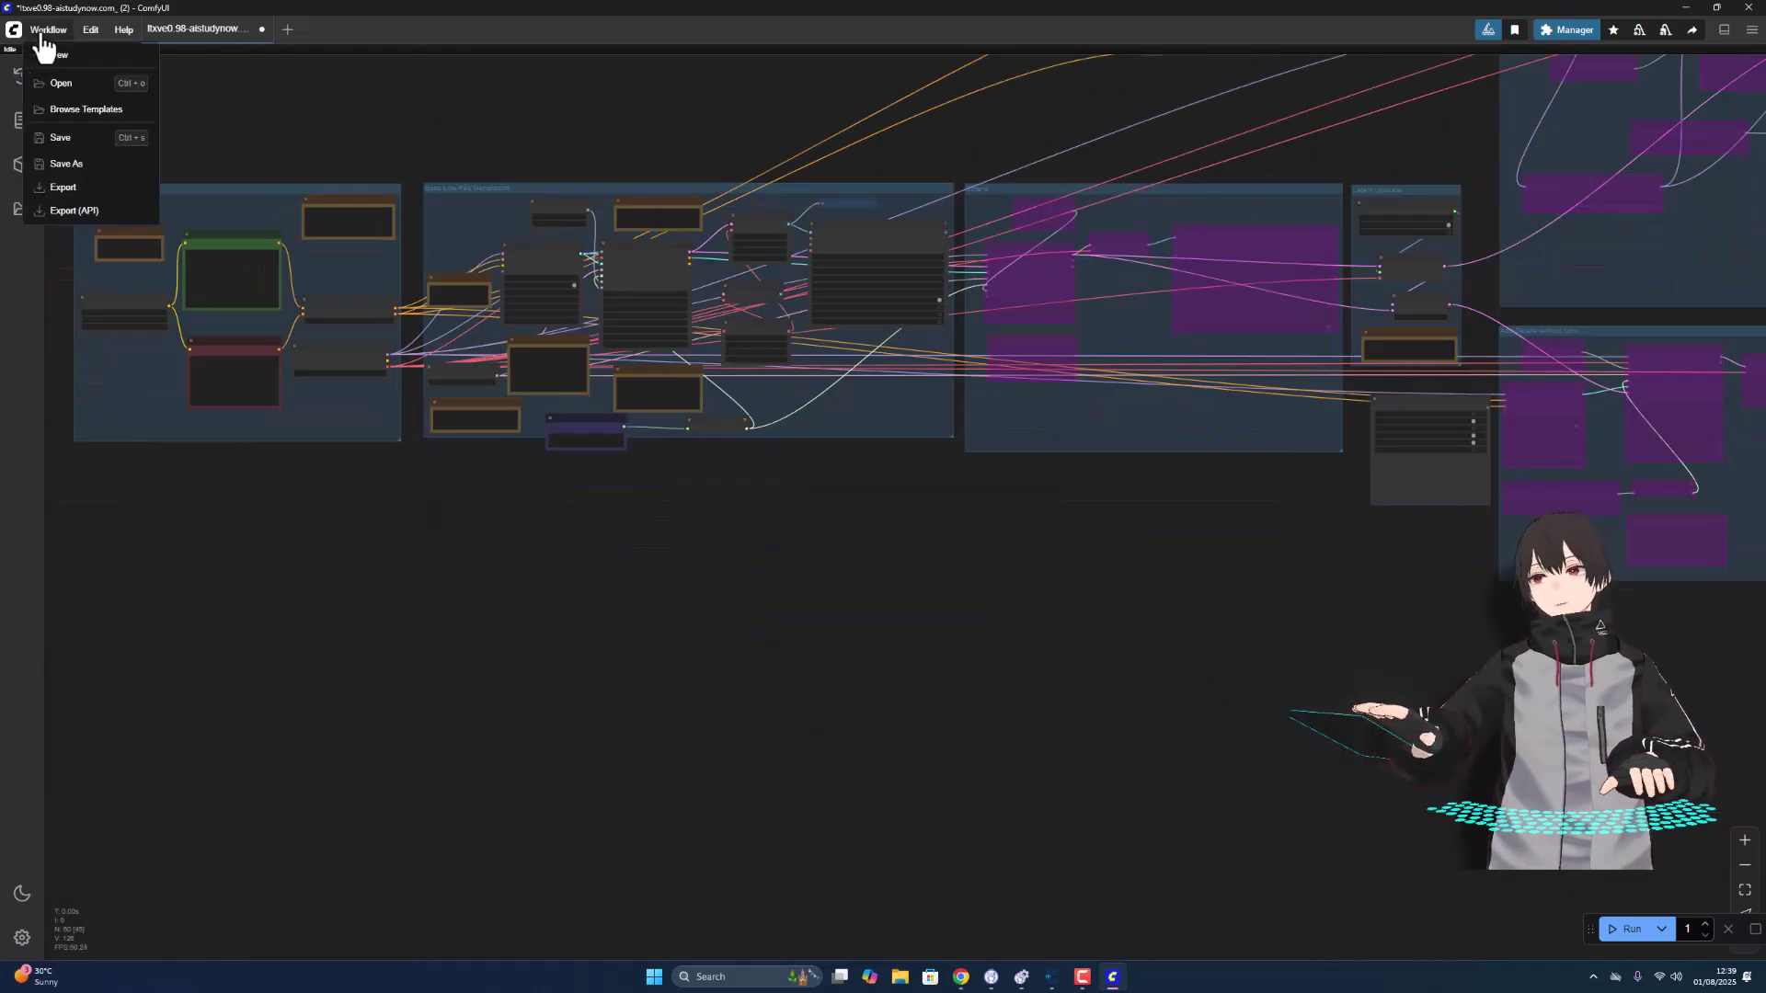
Open the template browser filtered to the Video category
click(64, 110)
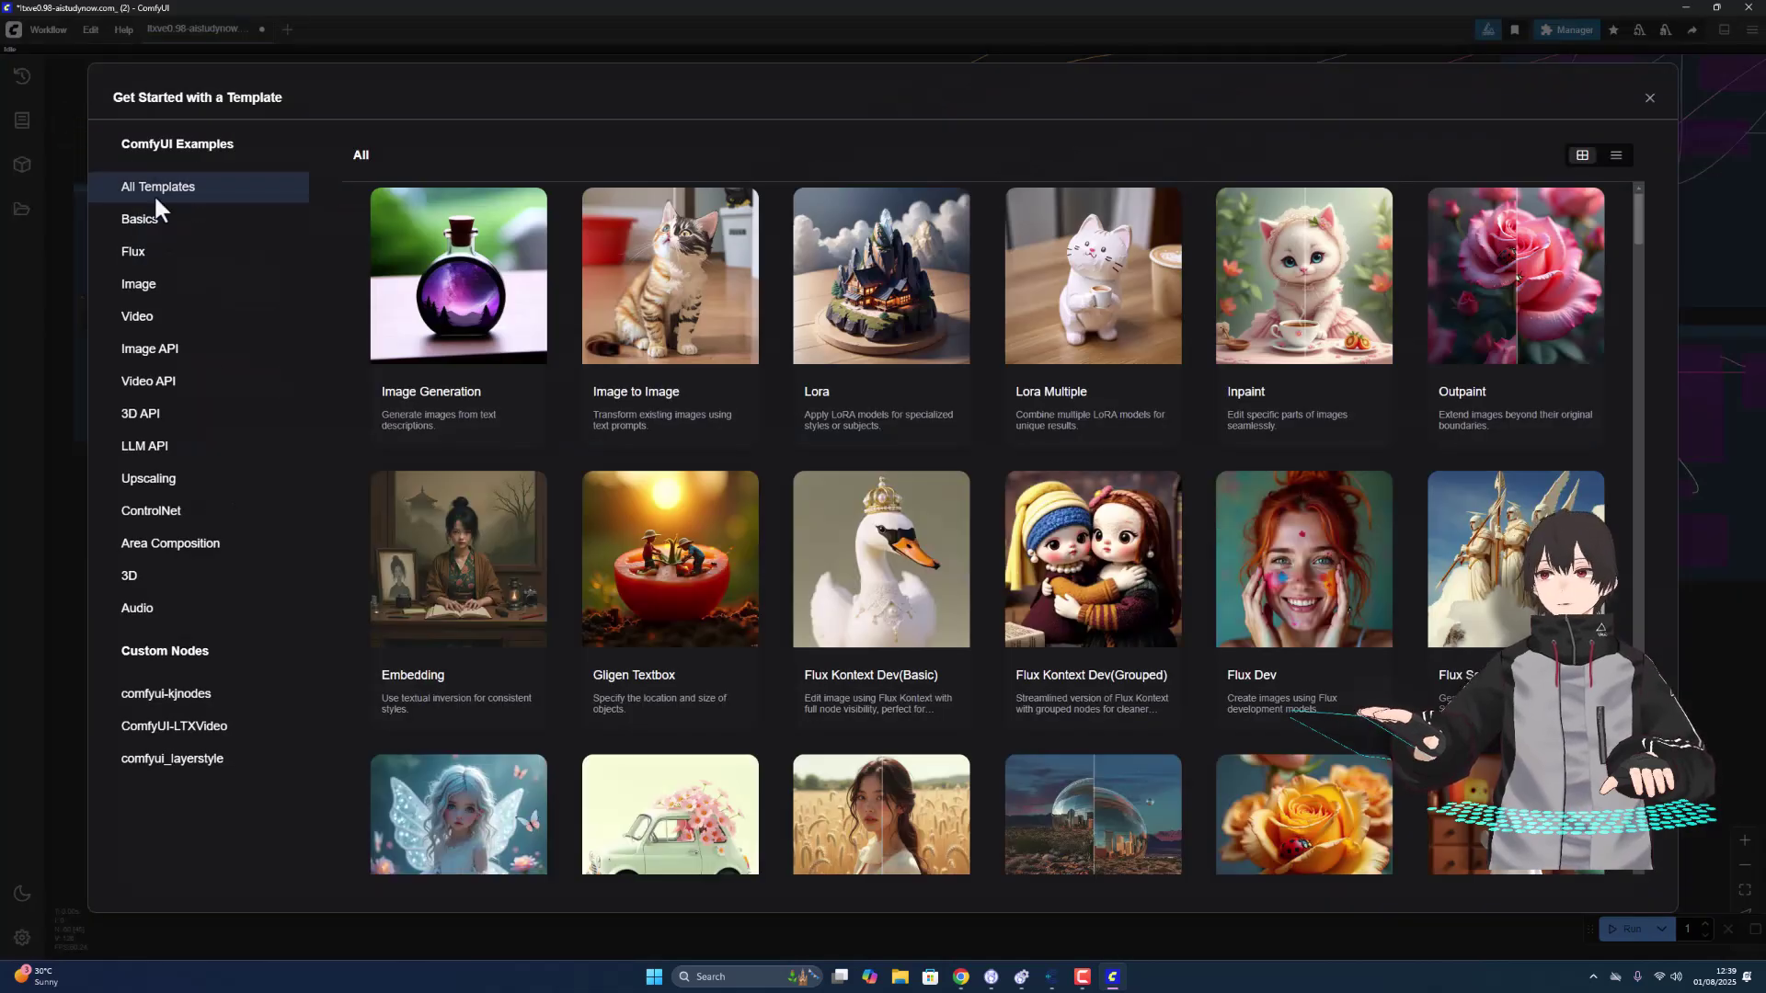
click(150, 324)
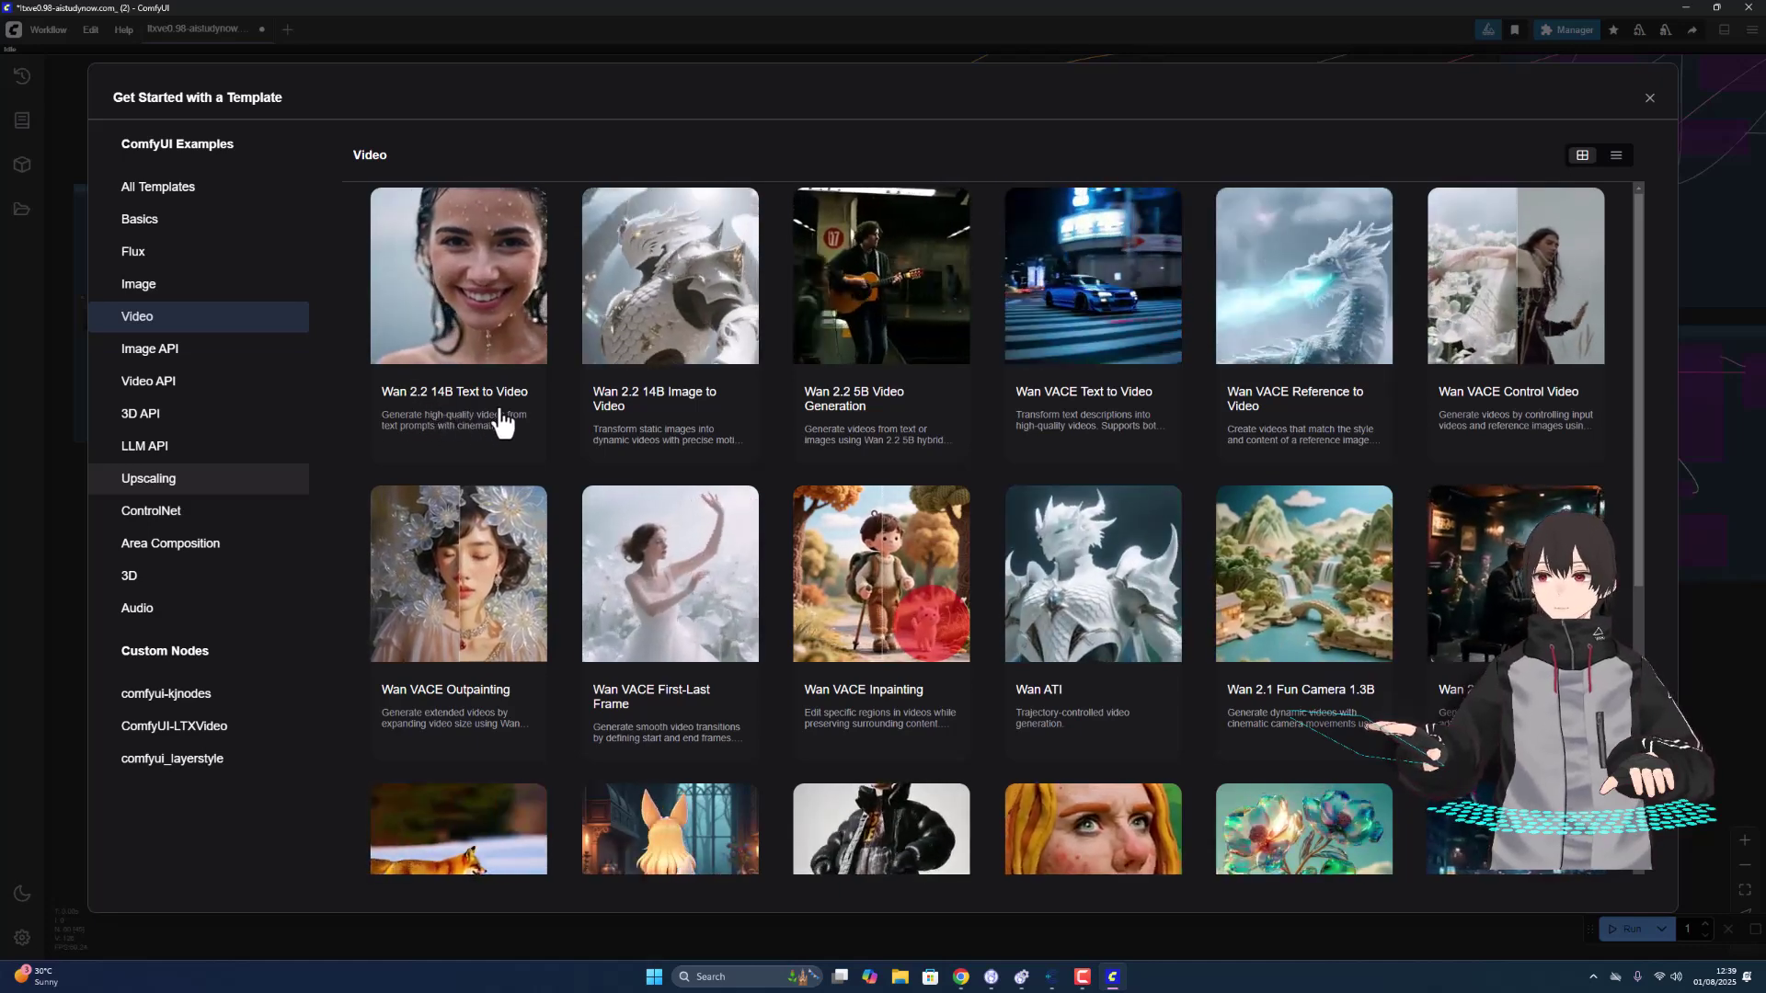
Load the Wan 2.2 5B template and pan to its 1280×704, 121-frame Video Size node
click(886, 409)
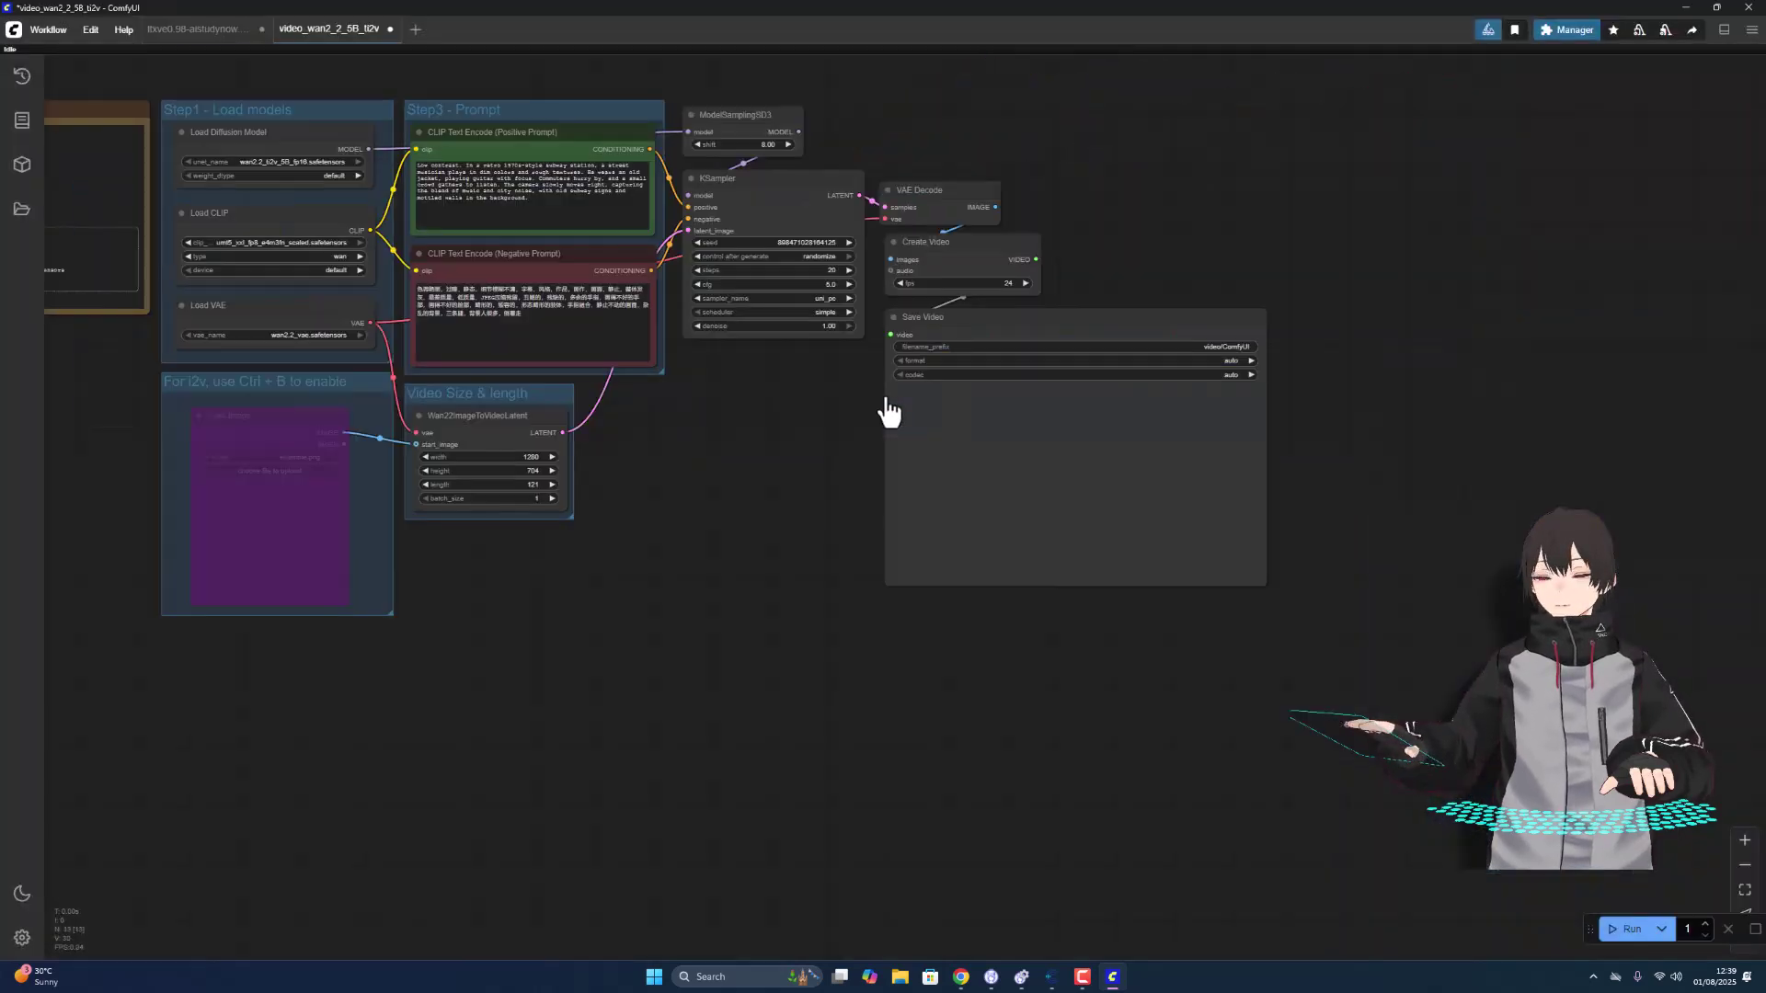
scroll(1003, 409, down, 1)
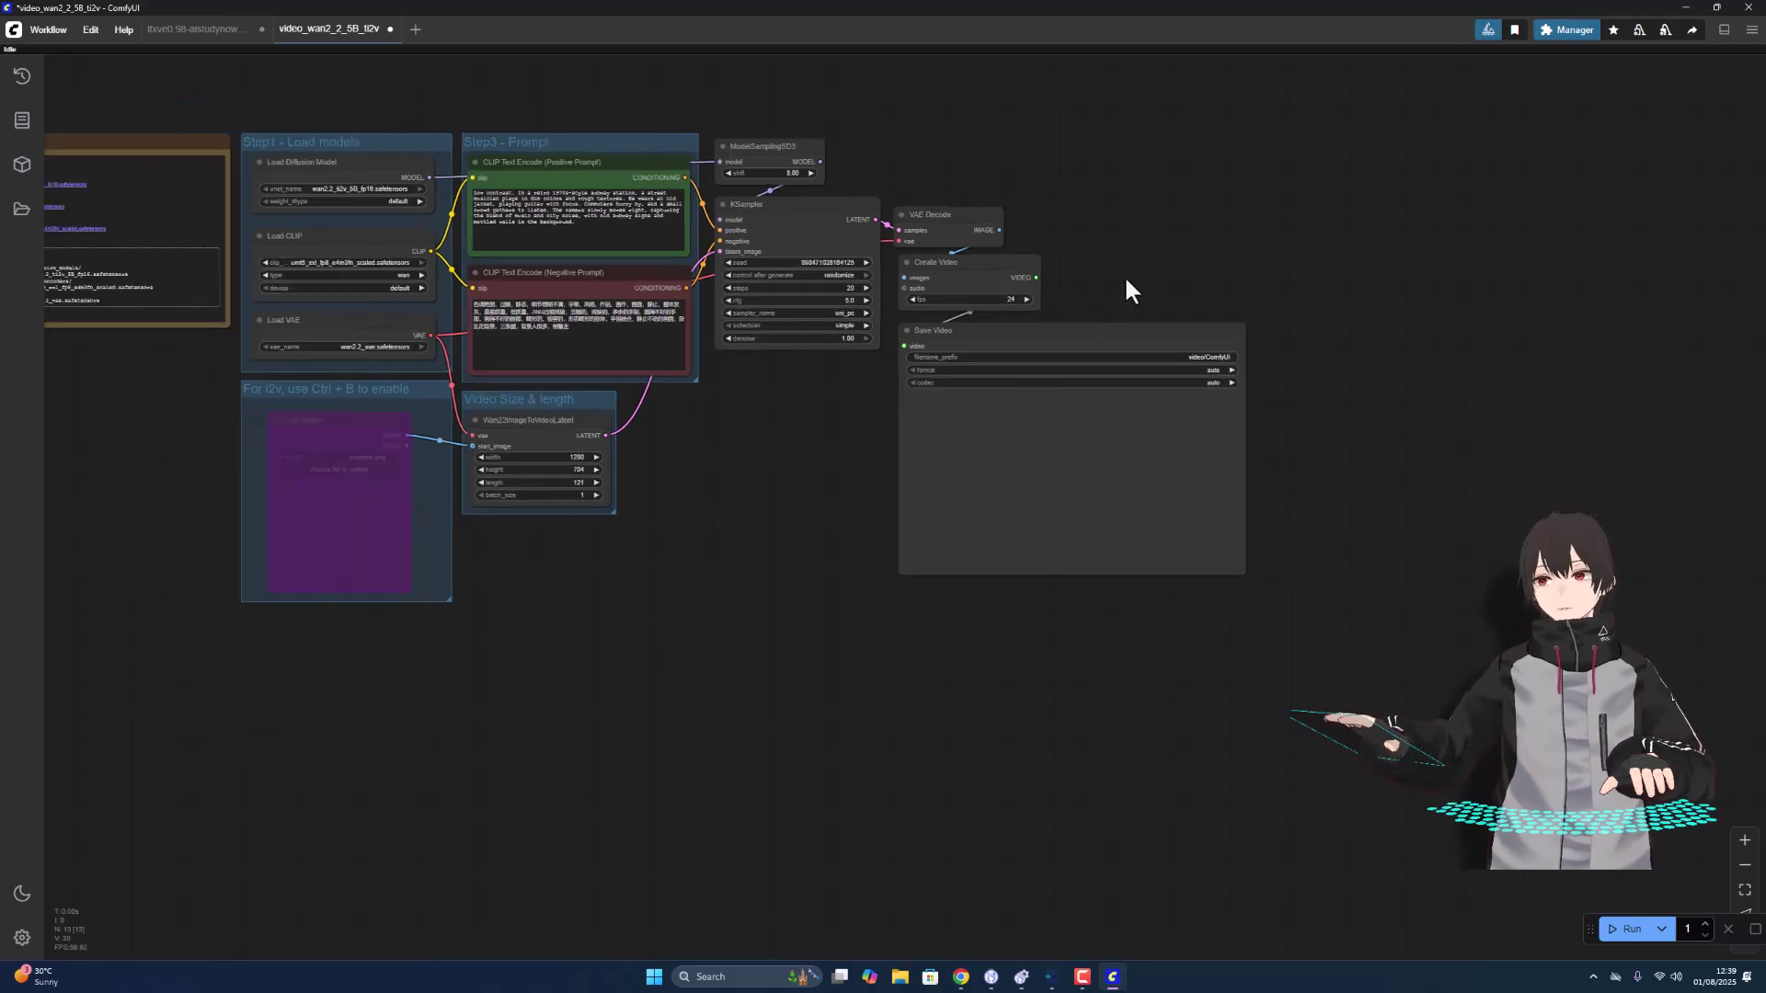
scroll(1127, 285, down, 1)
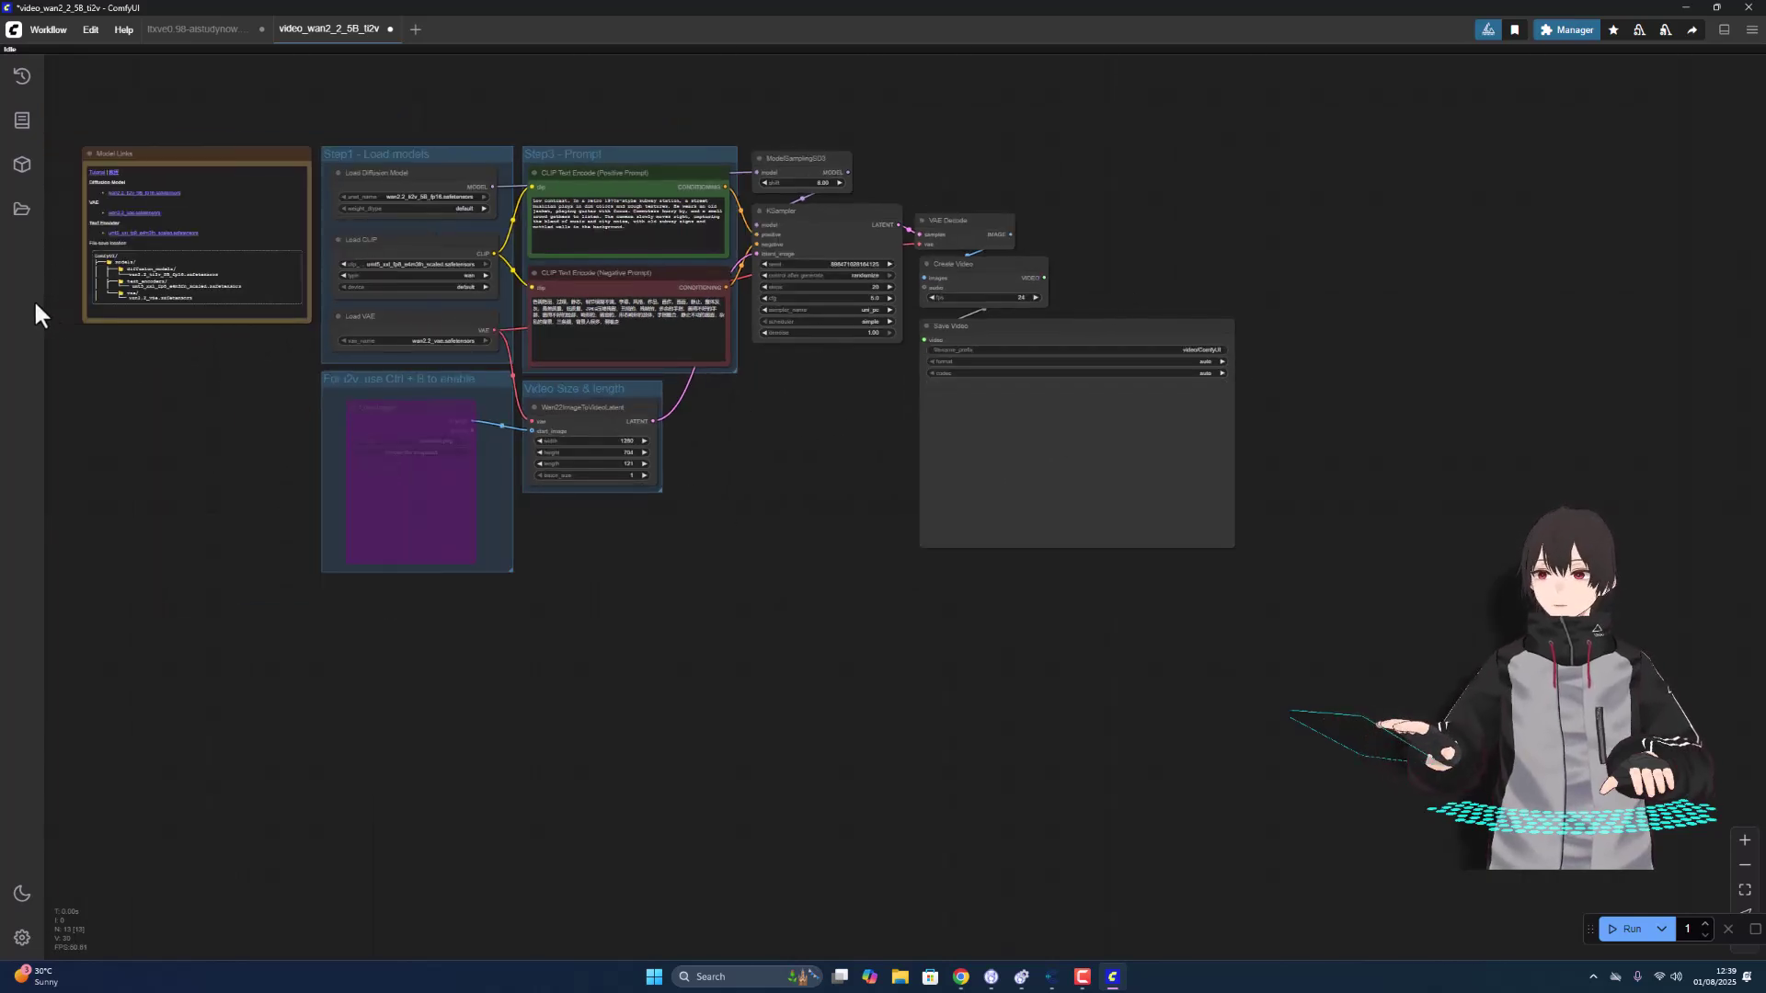
scroll(286, 370, up, 10)
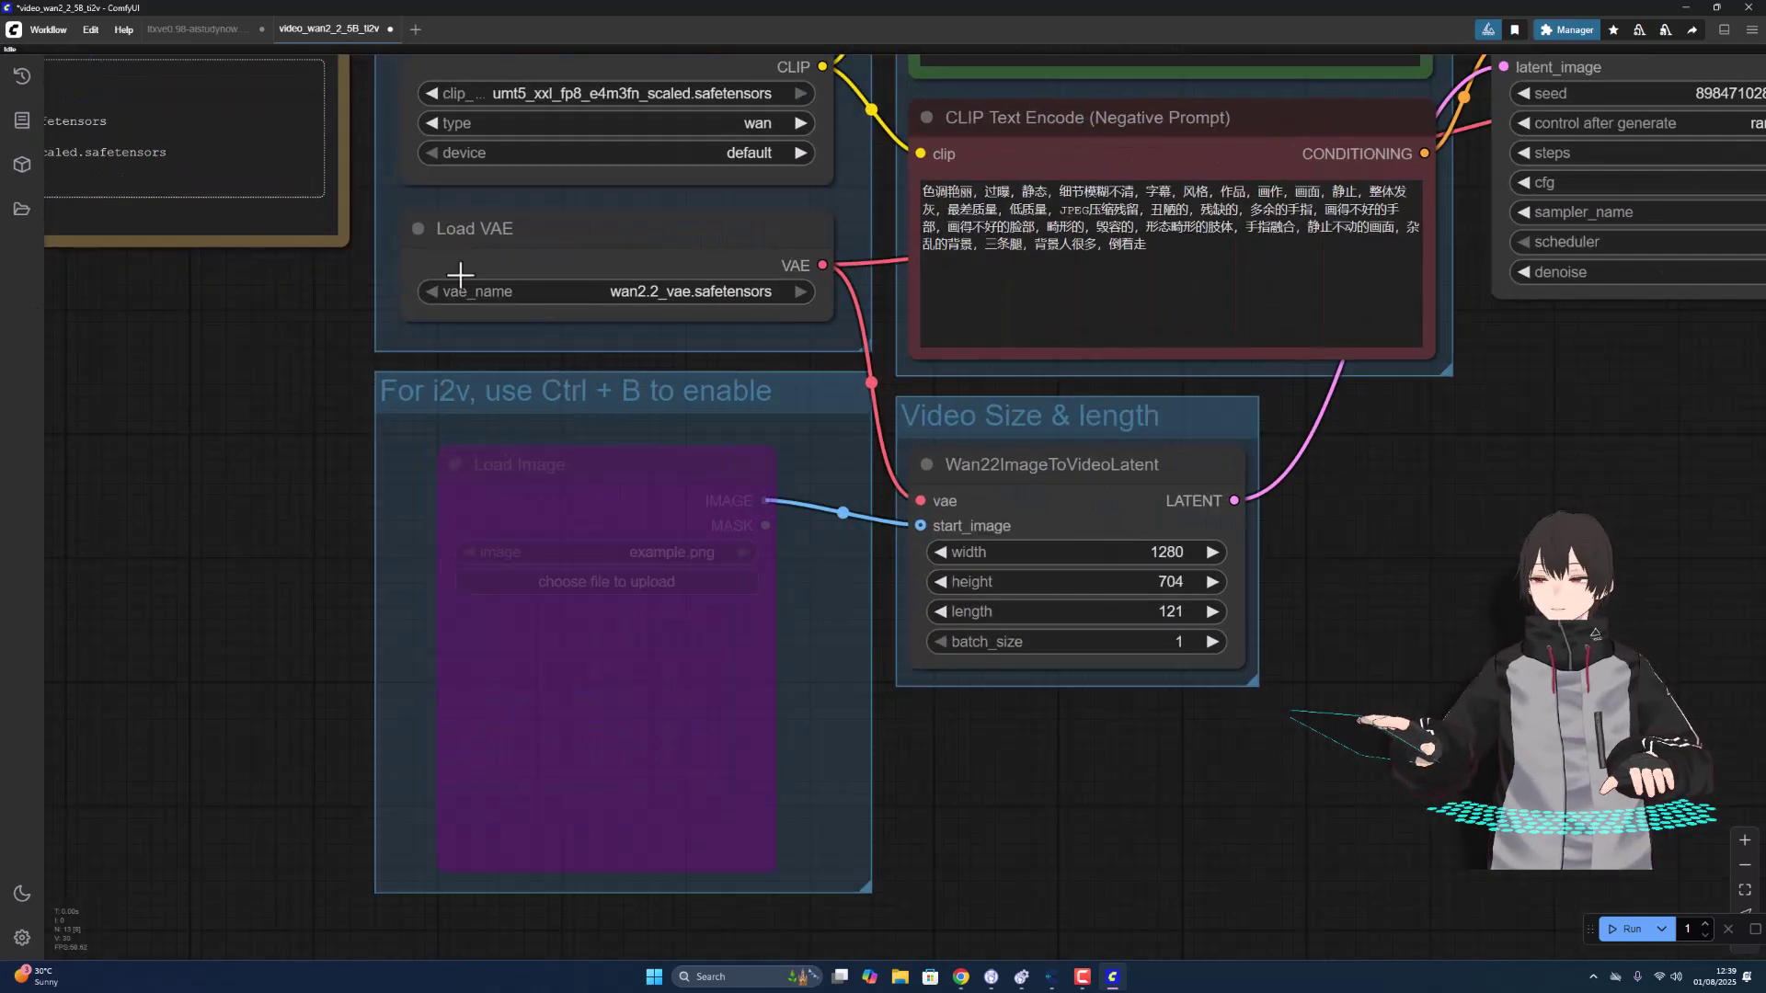
drag(627, 328, 1145, 824)
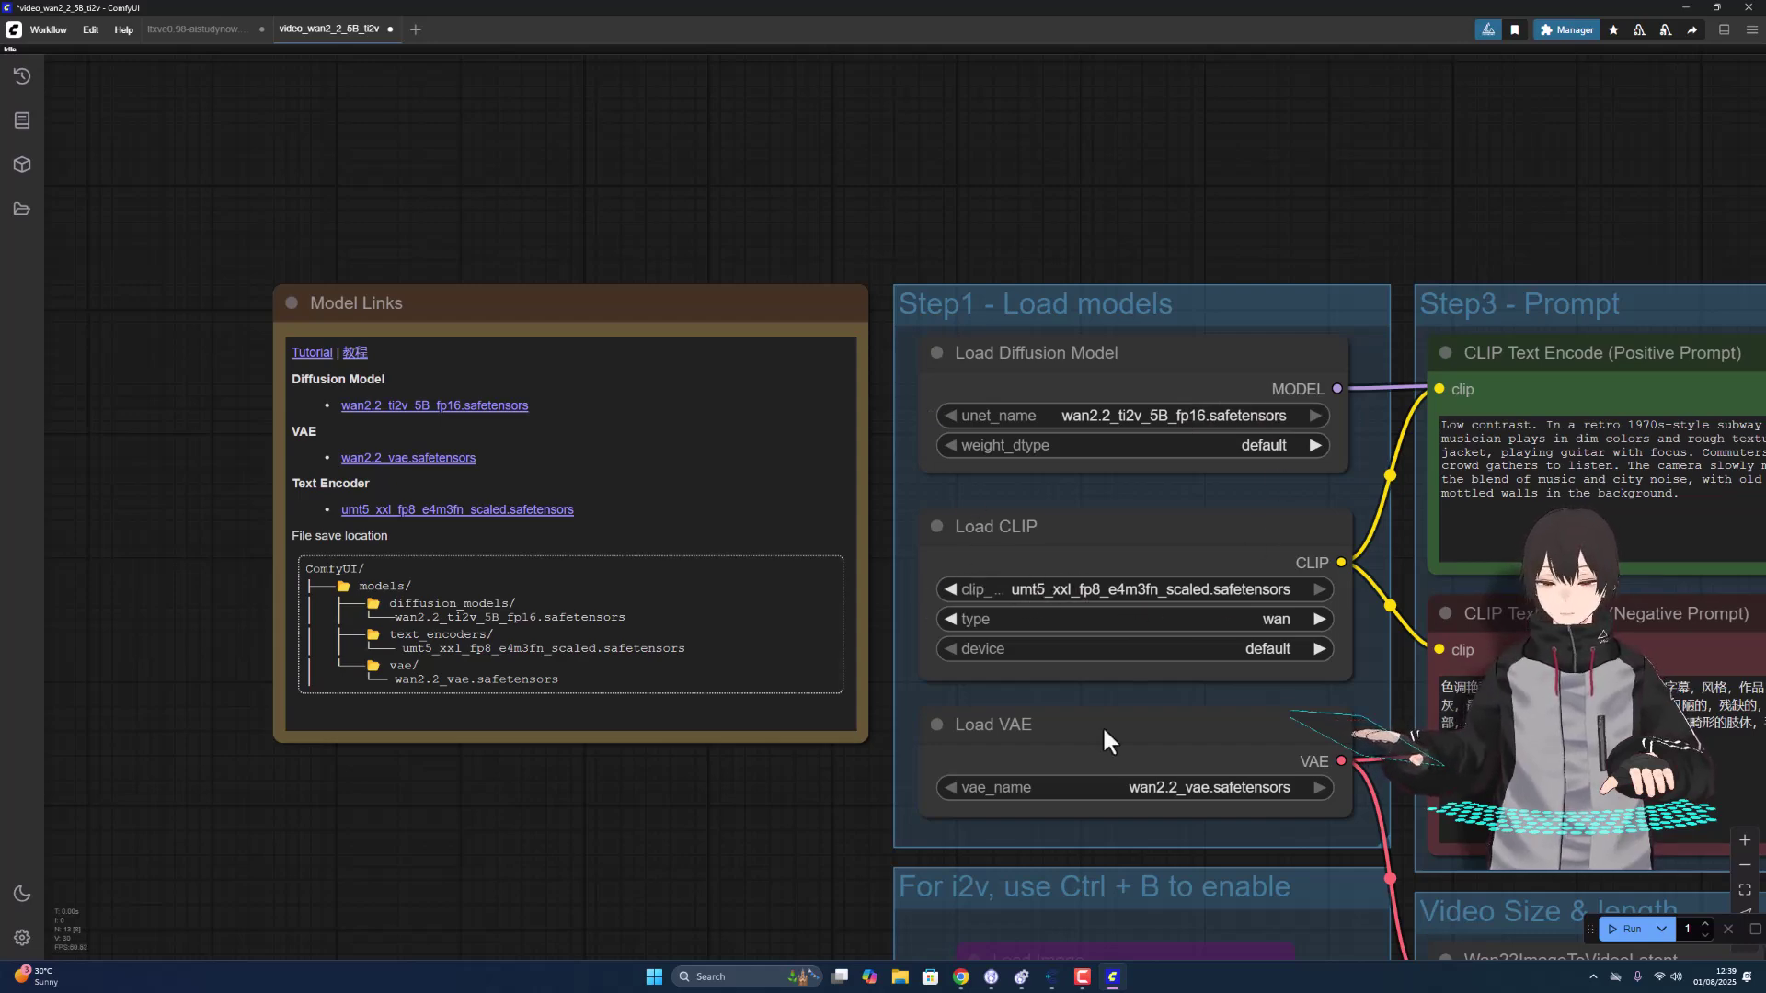
drag(690, 824, 256, 501)
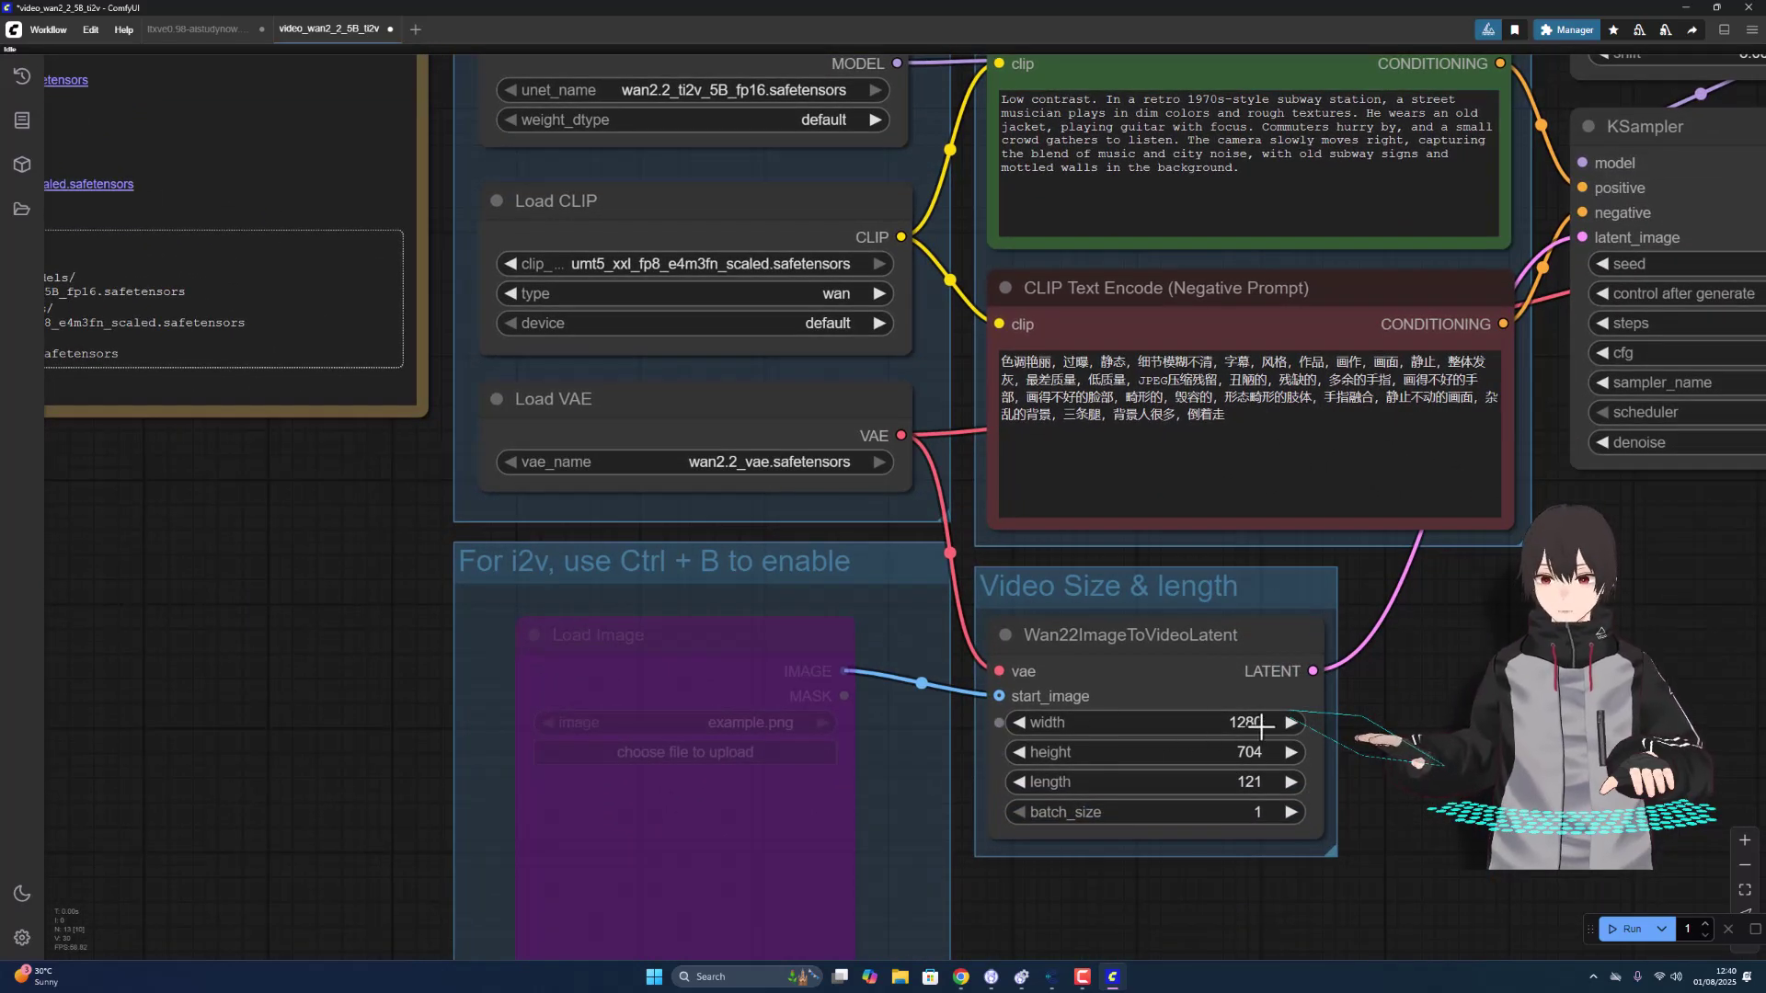
Set the Wan22ImageToVideoLatent width to 768 and height to 512, keeping 121 frames
click(1233, 723)
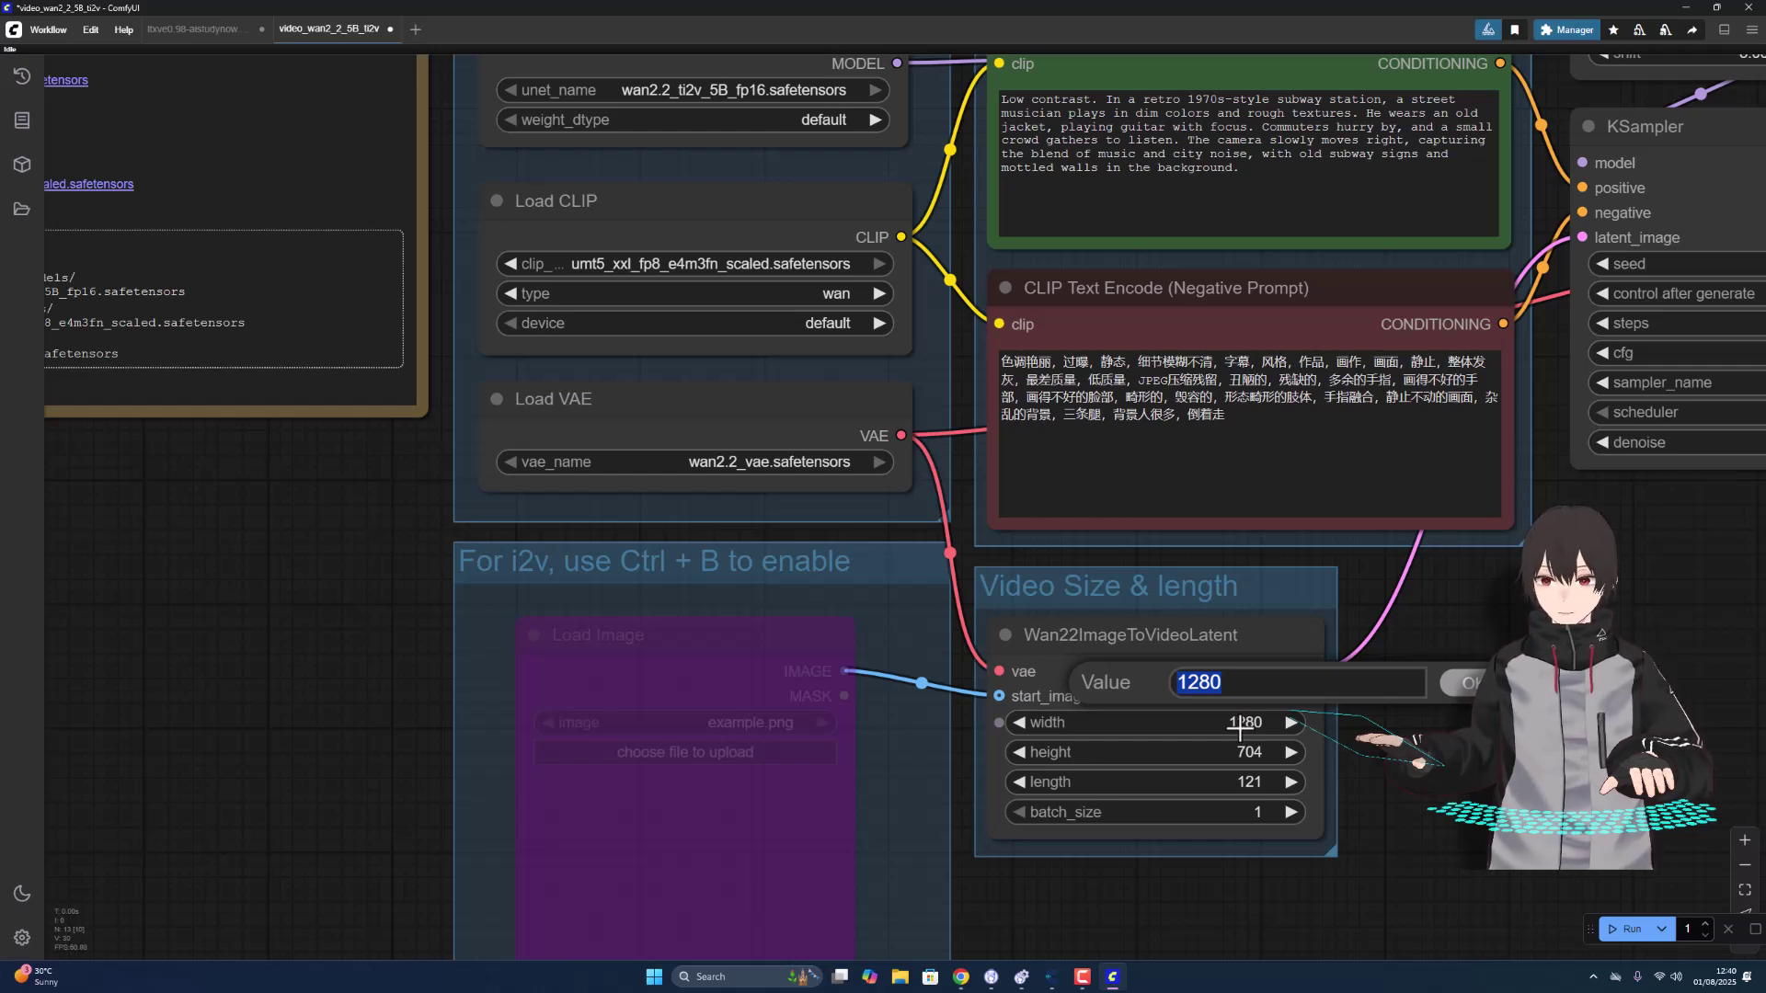
text(763)
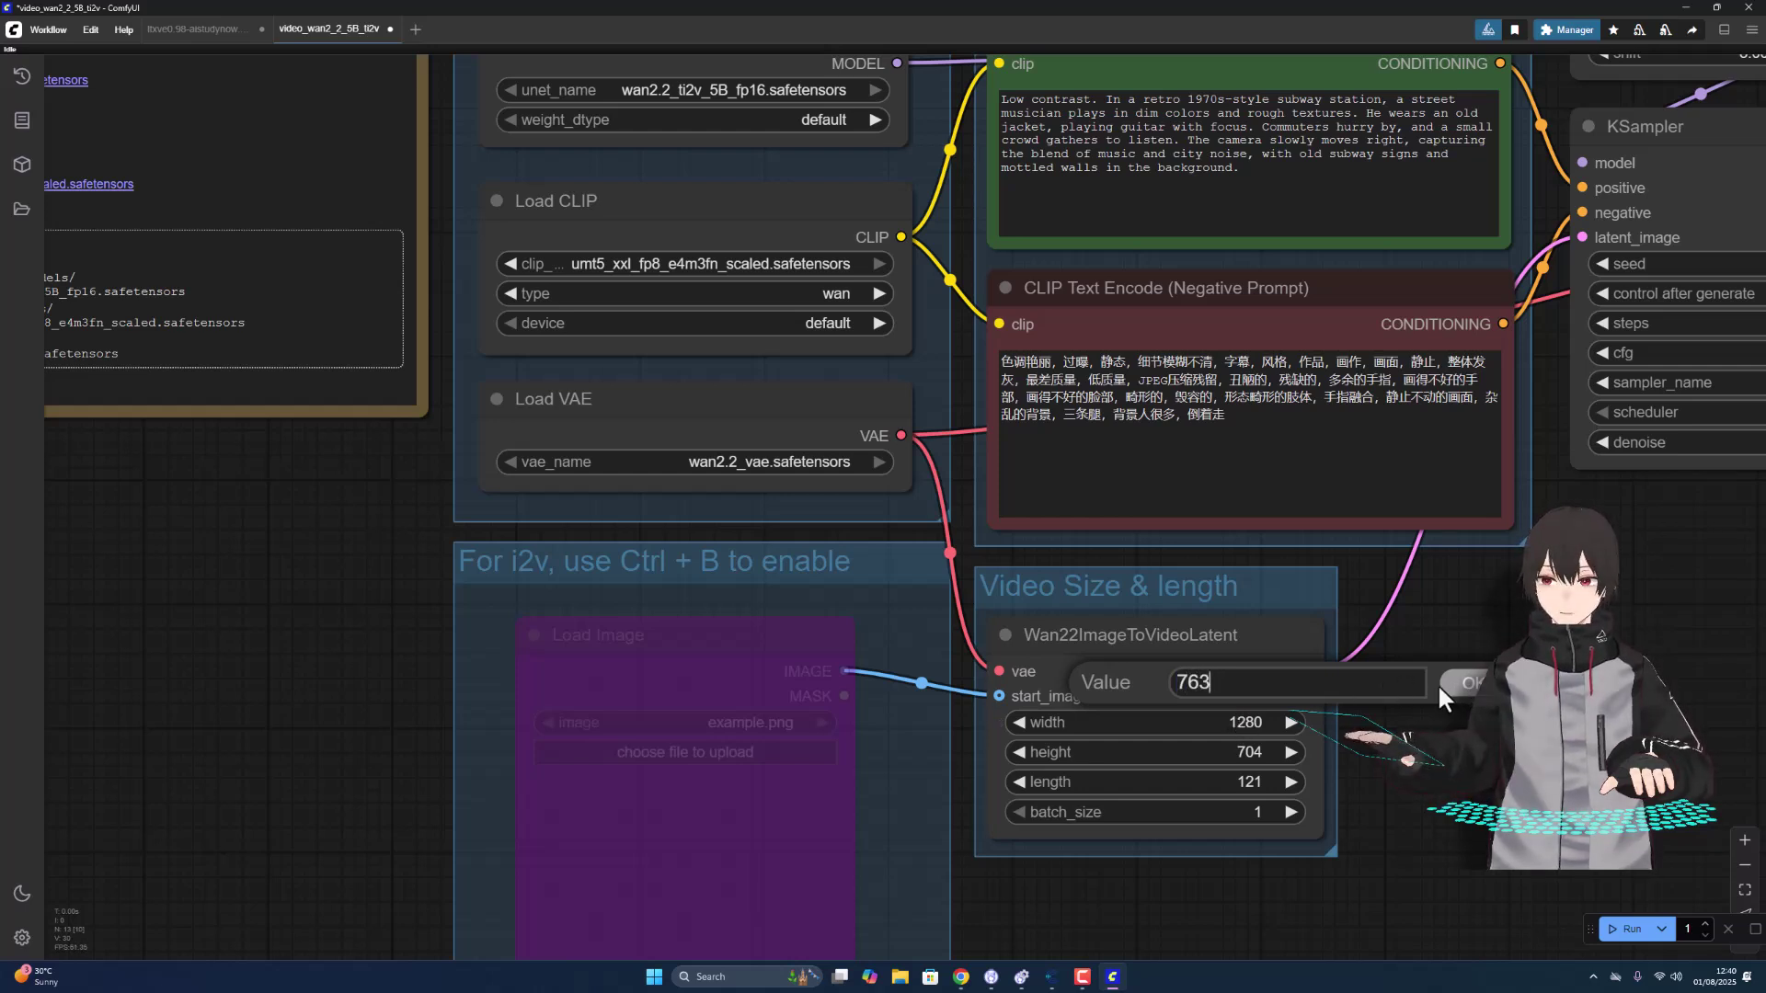
key(BackSpace)
text(8)
key(Return)
click(1251, 753)
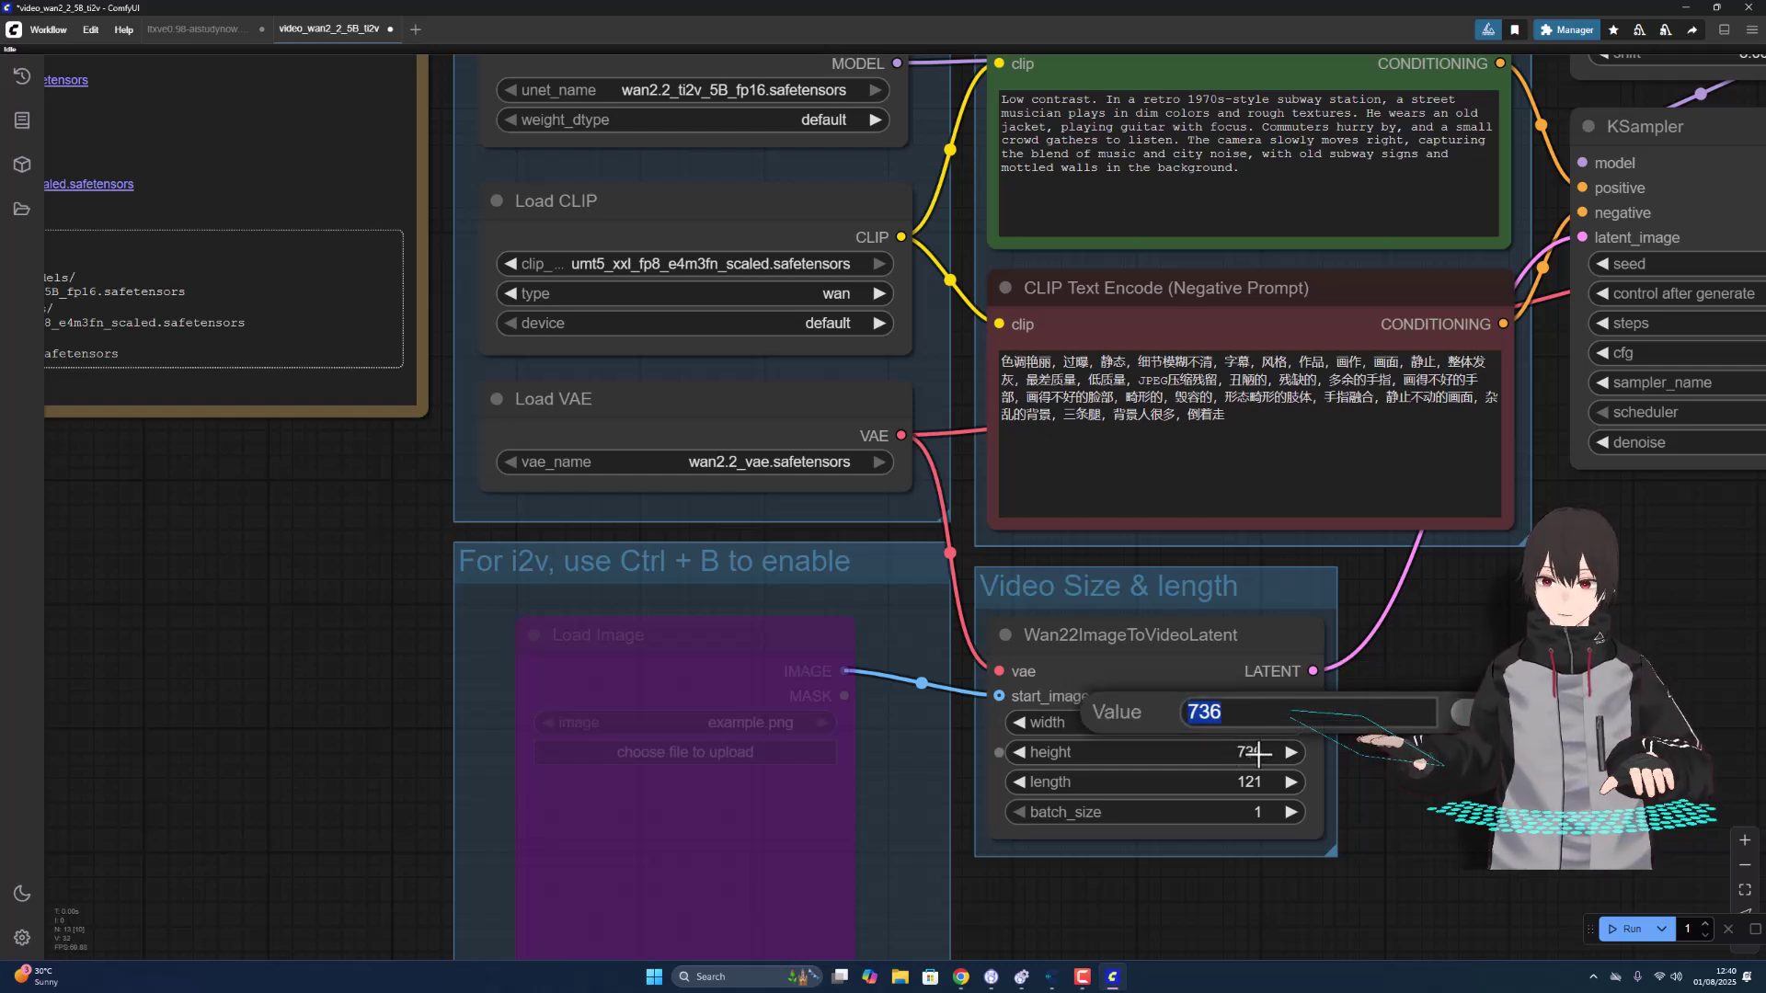
text(513)
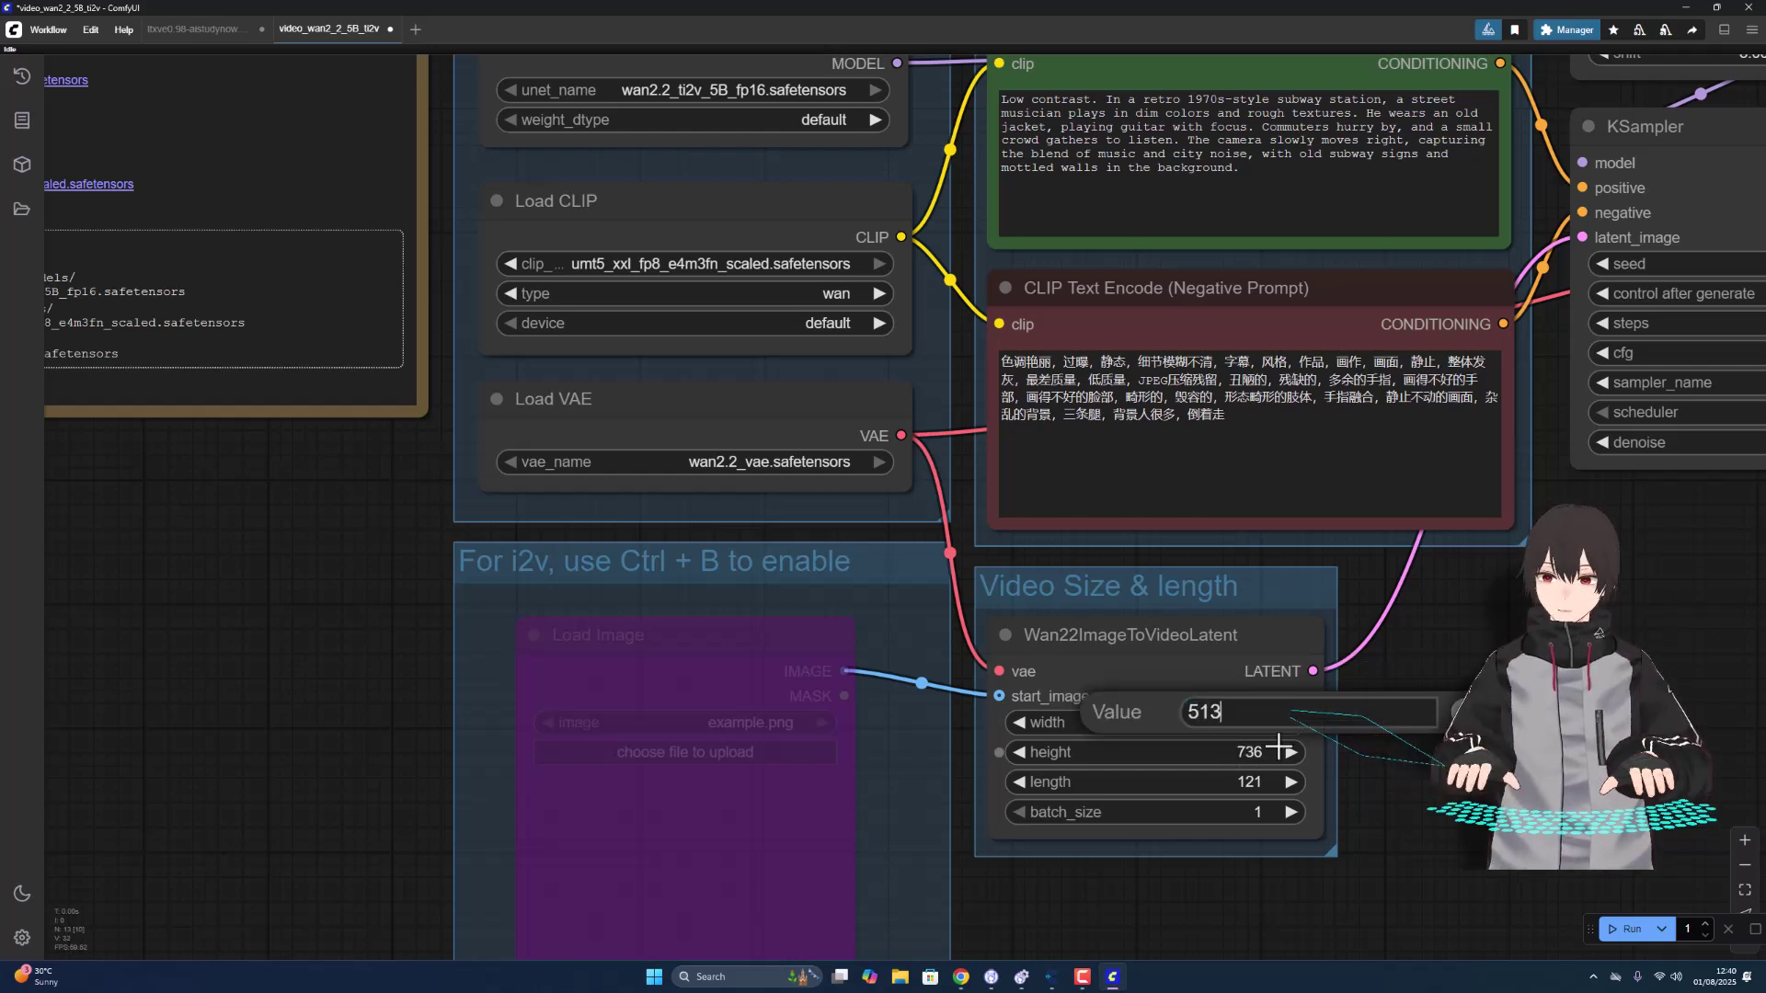
key(Return)
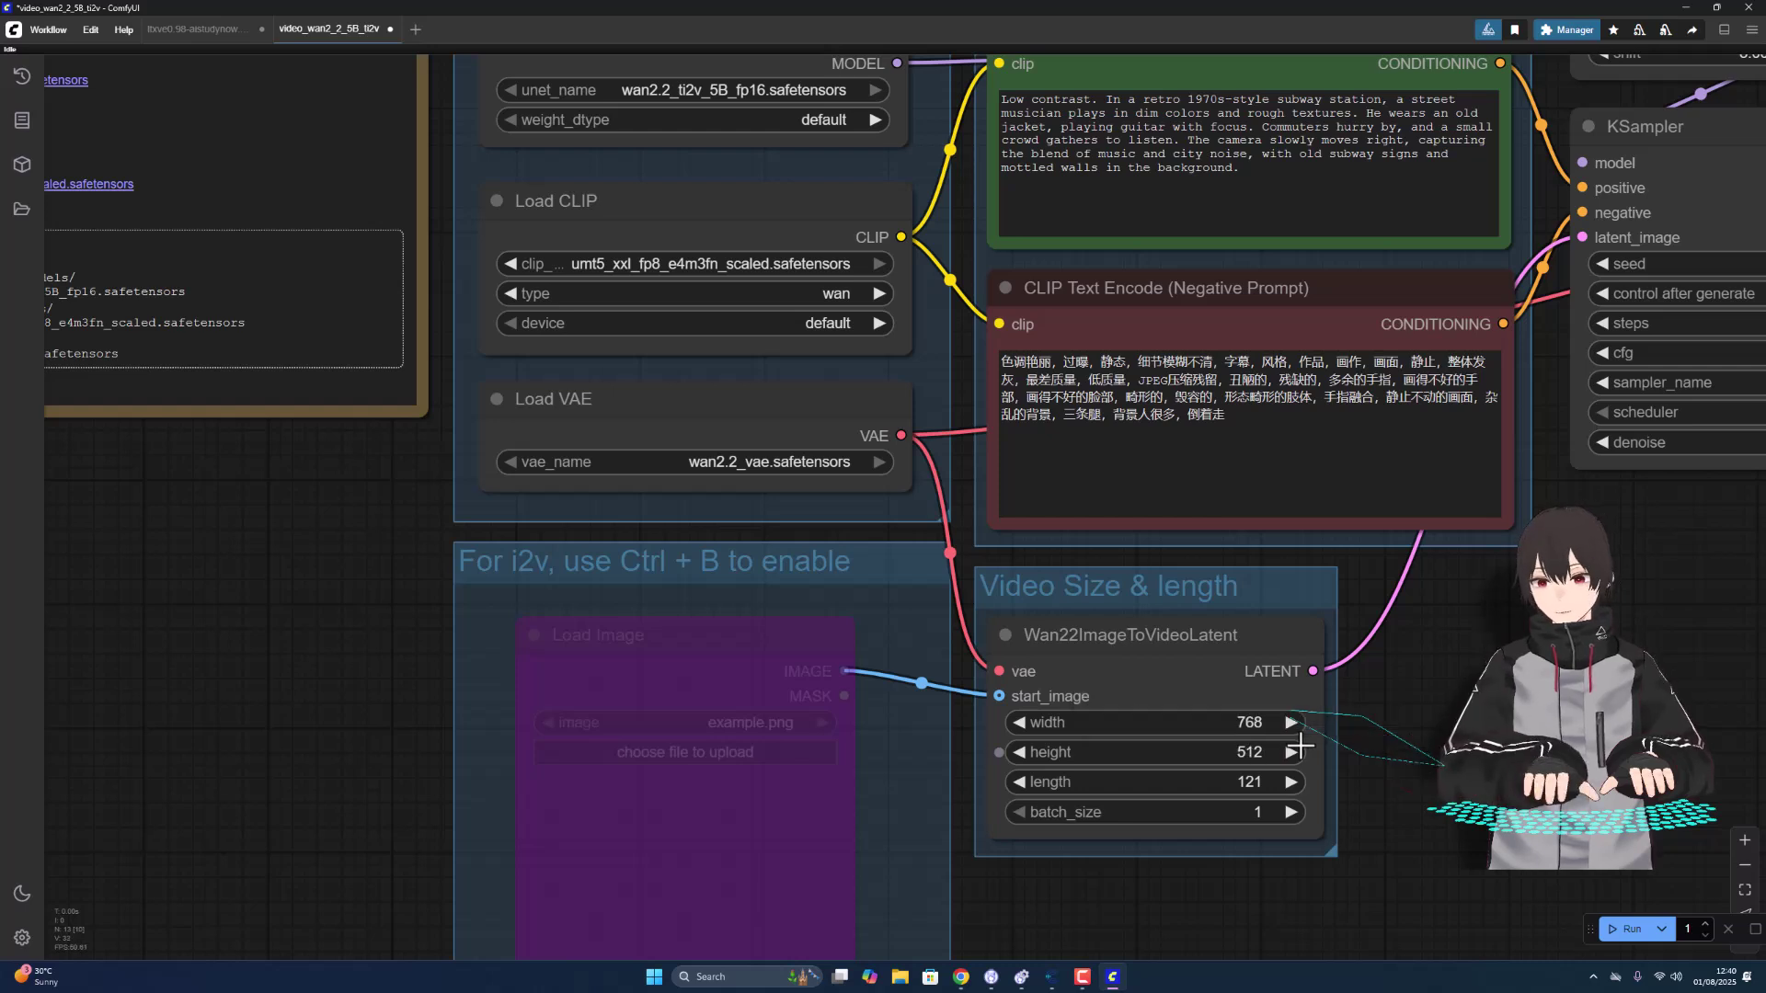
click(1247, 782)
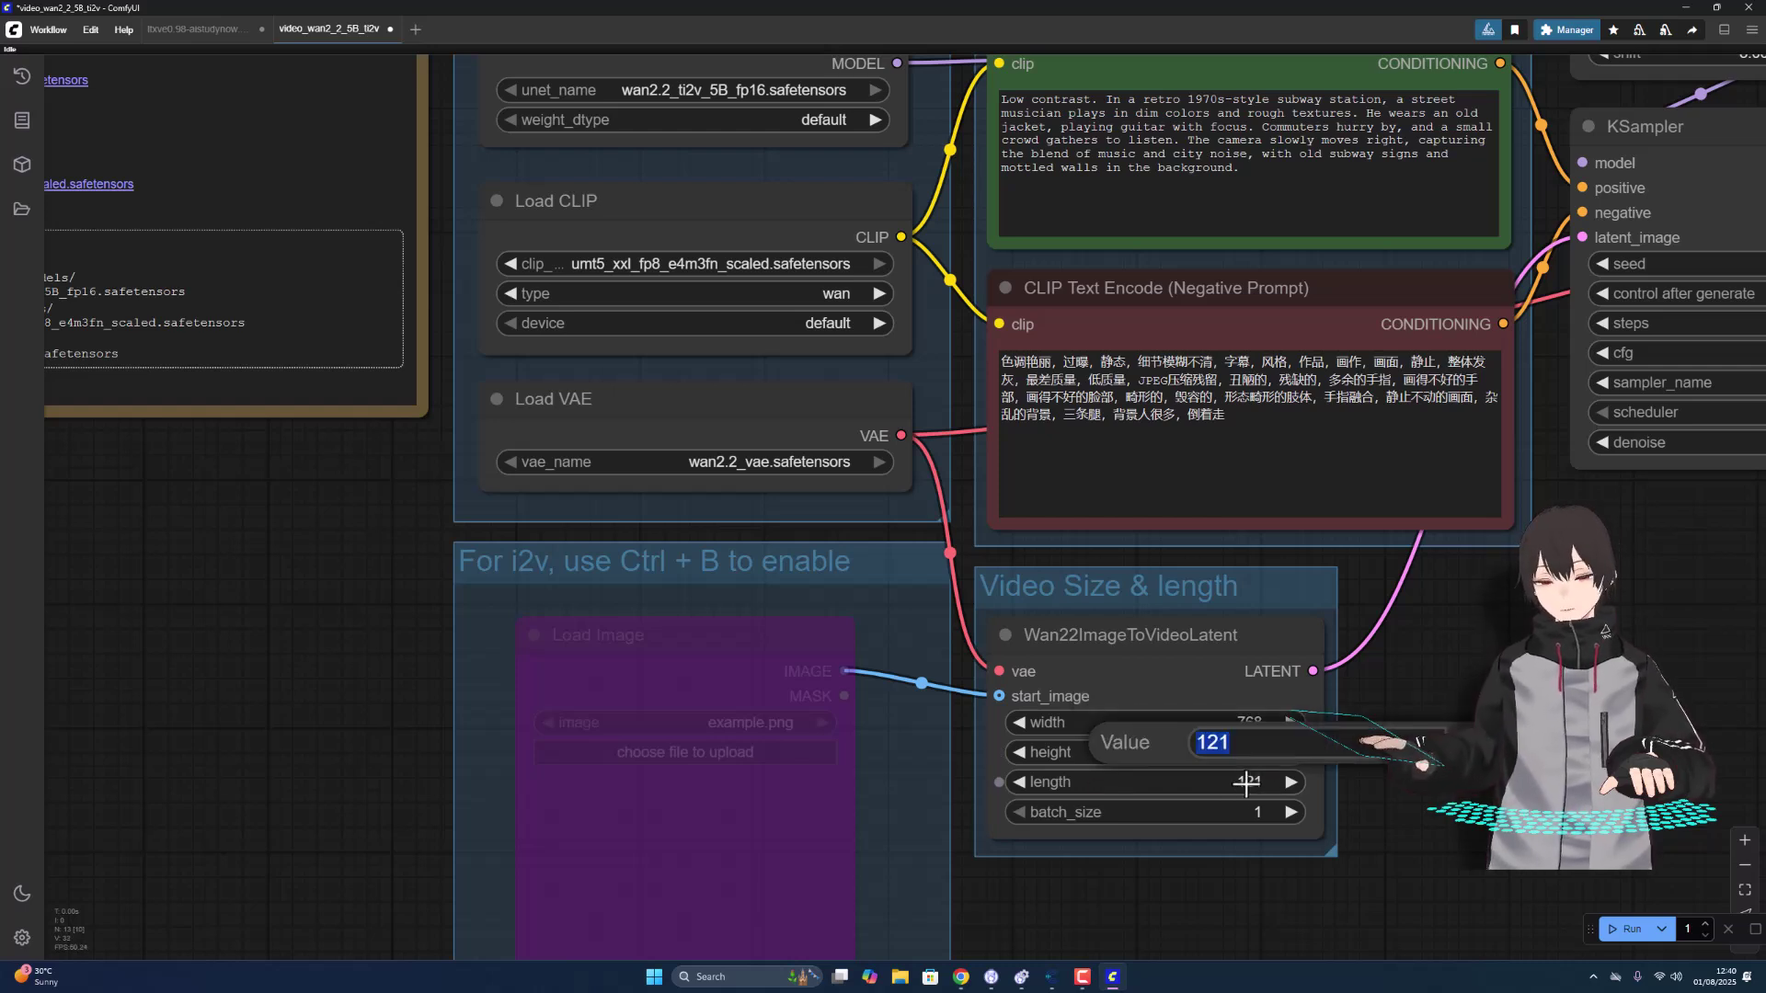
key(Return)
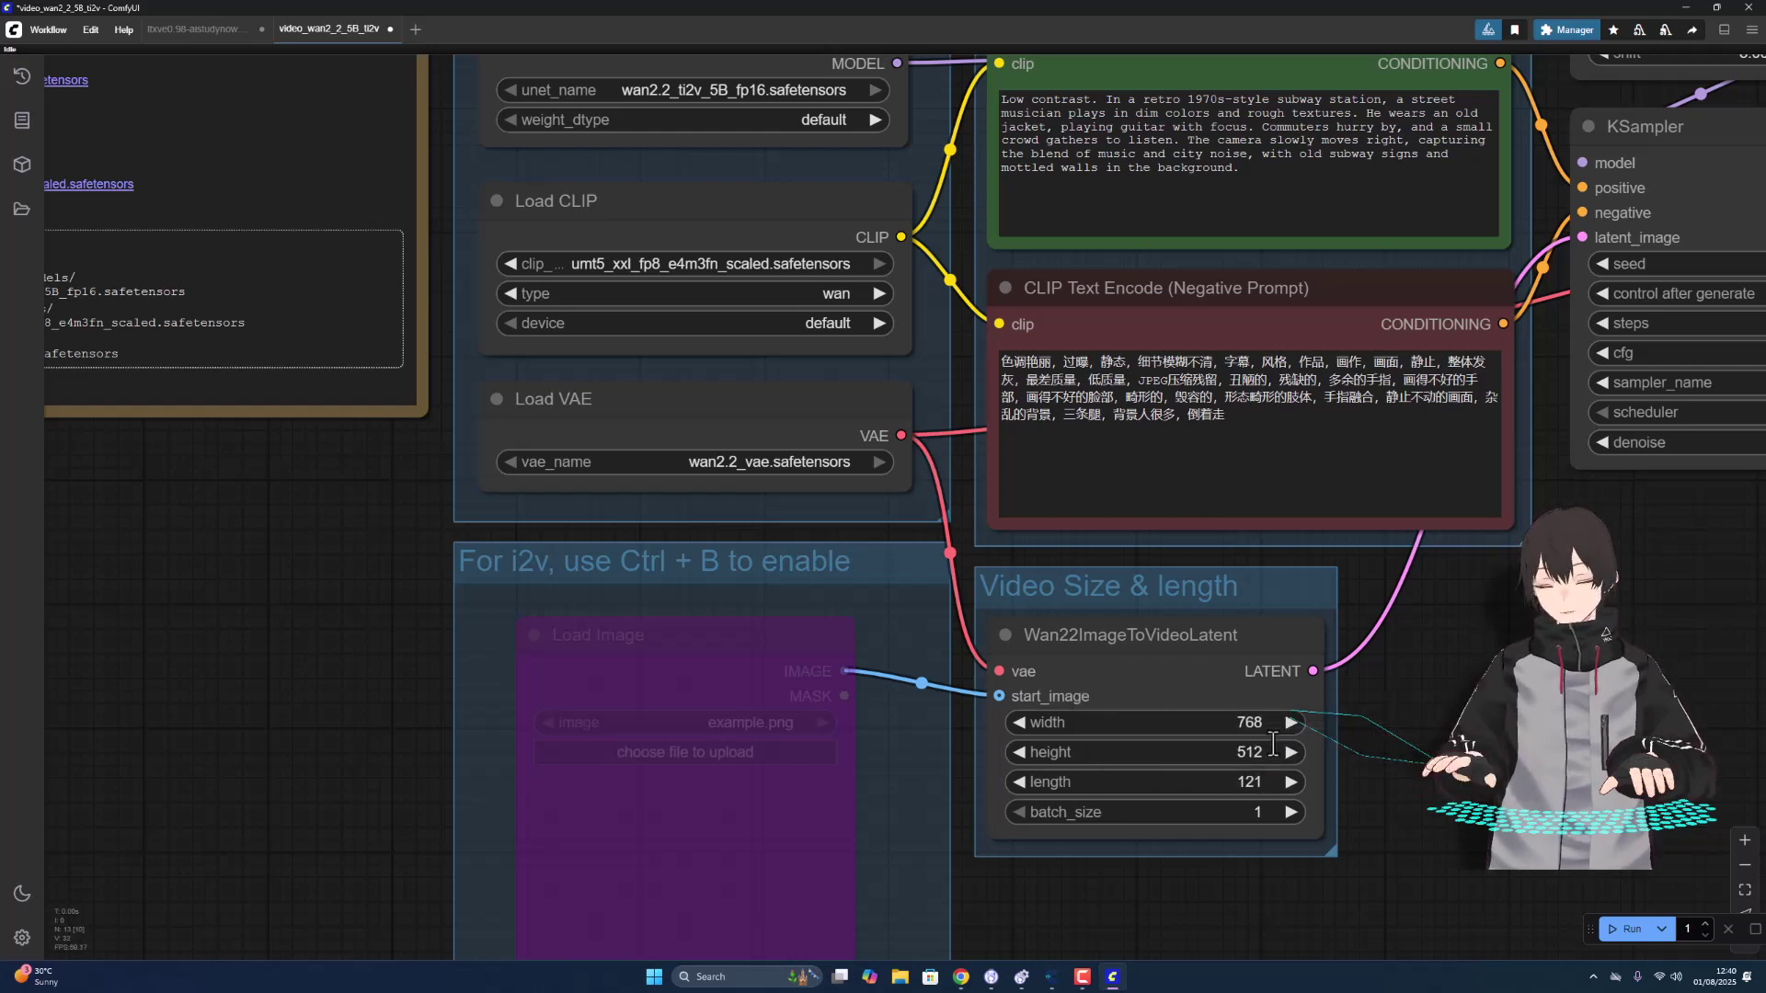
click(1631, 929)
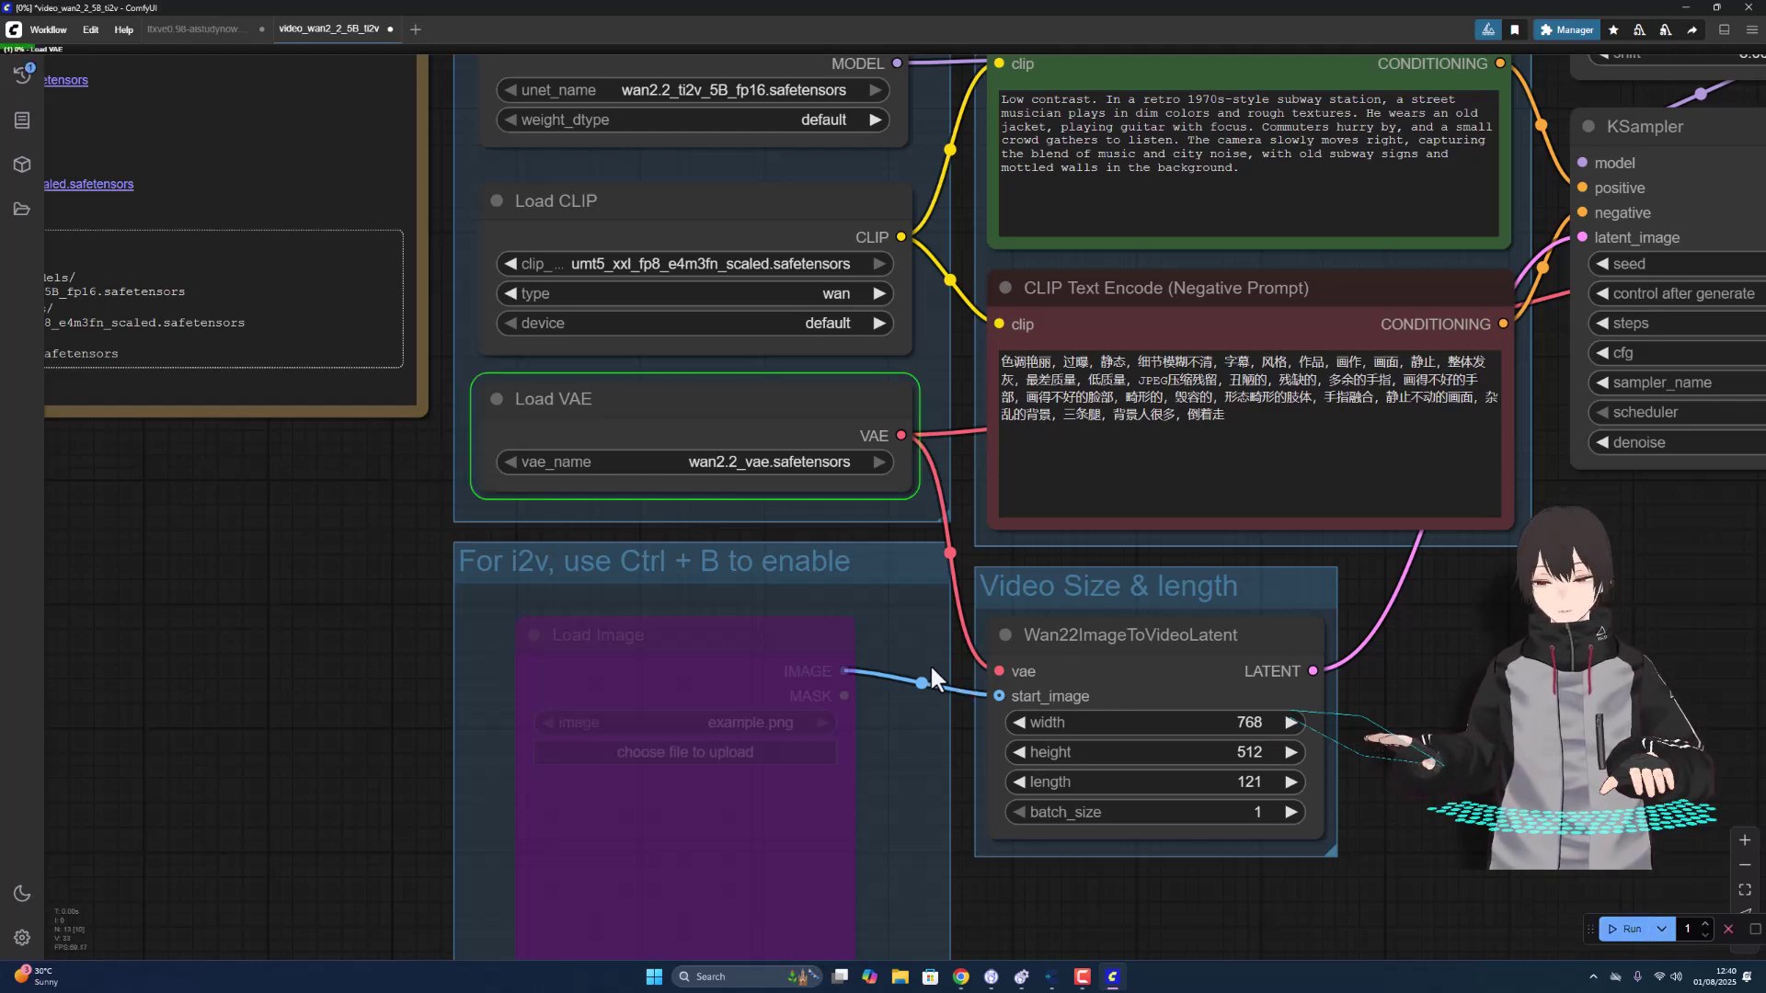
scroll(927, 644, down, 5)
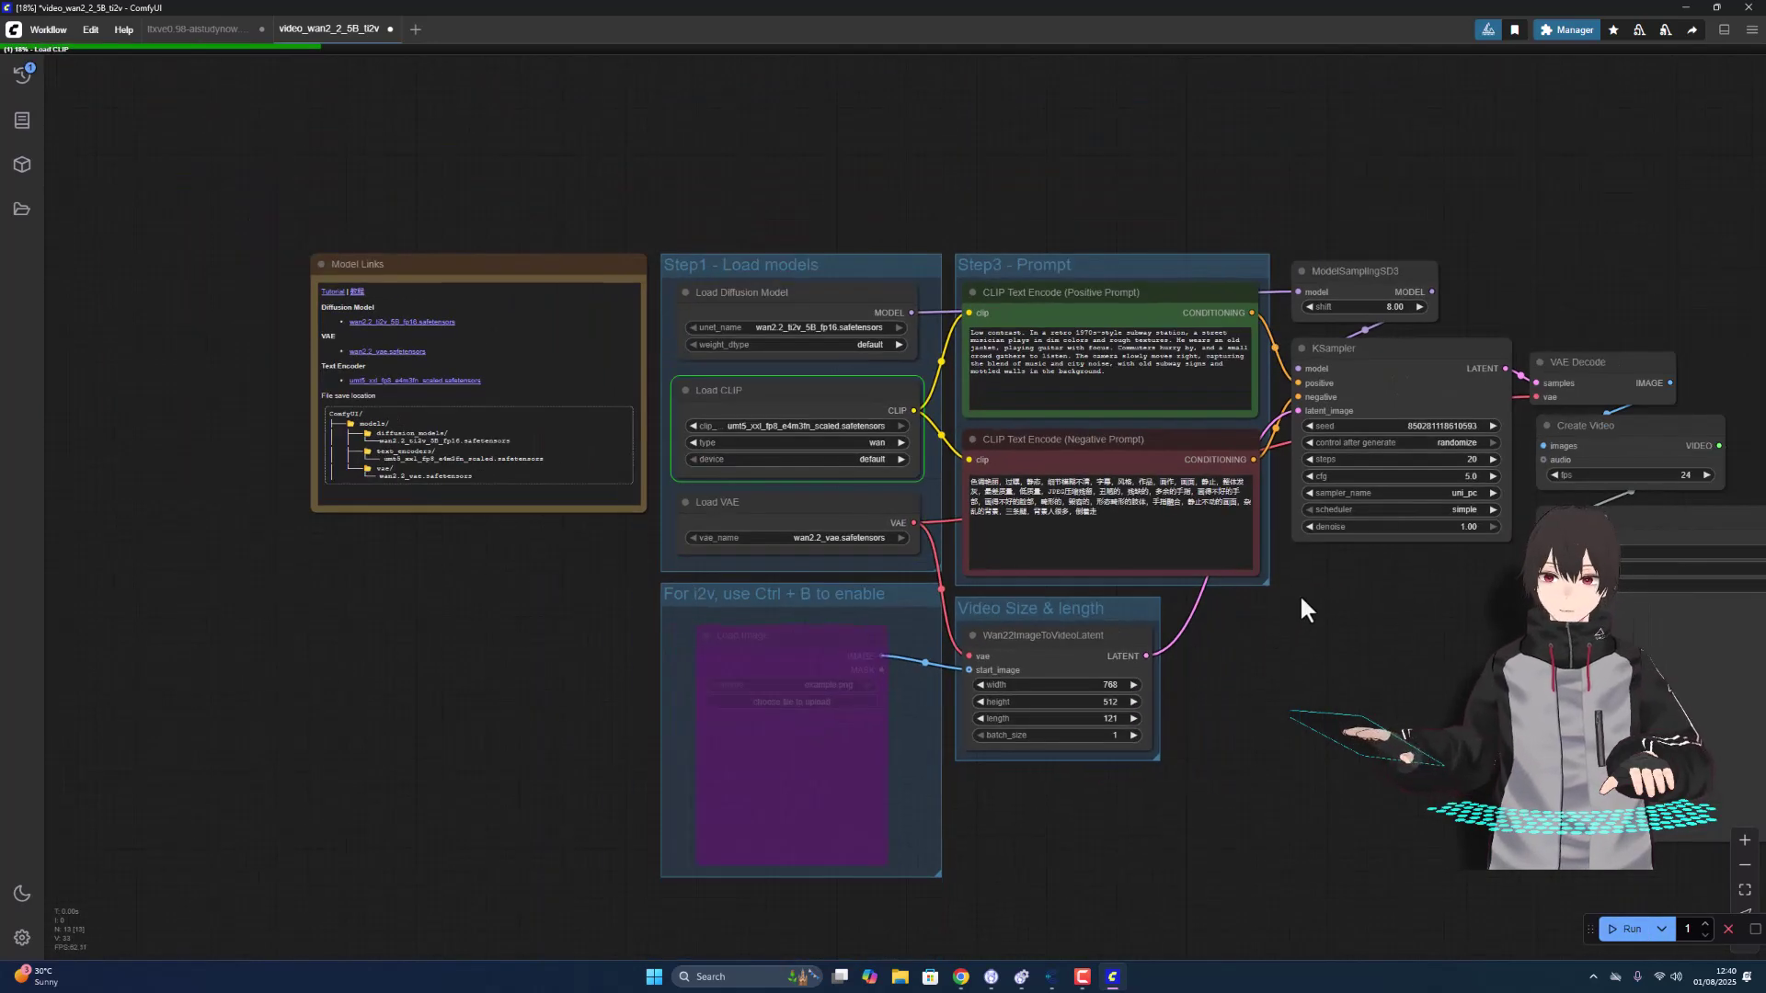
scroll(1299, 593, up, 2)
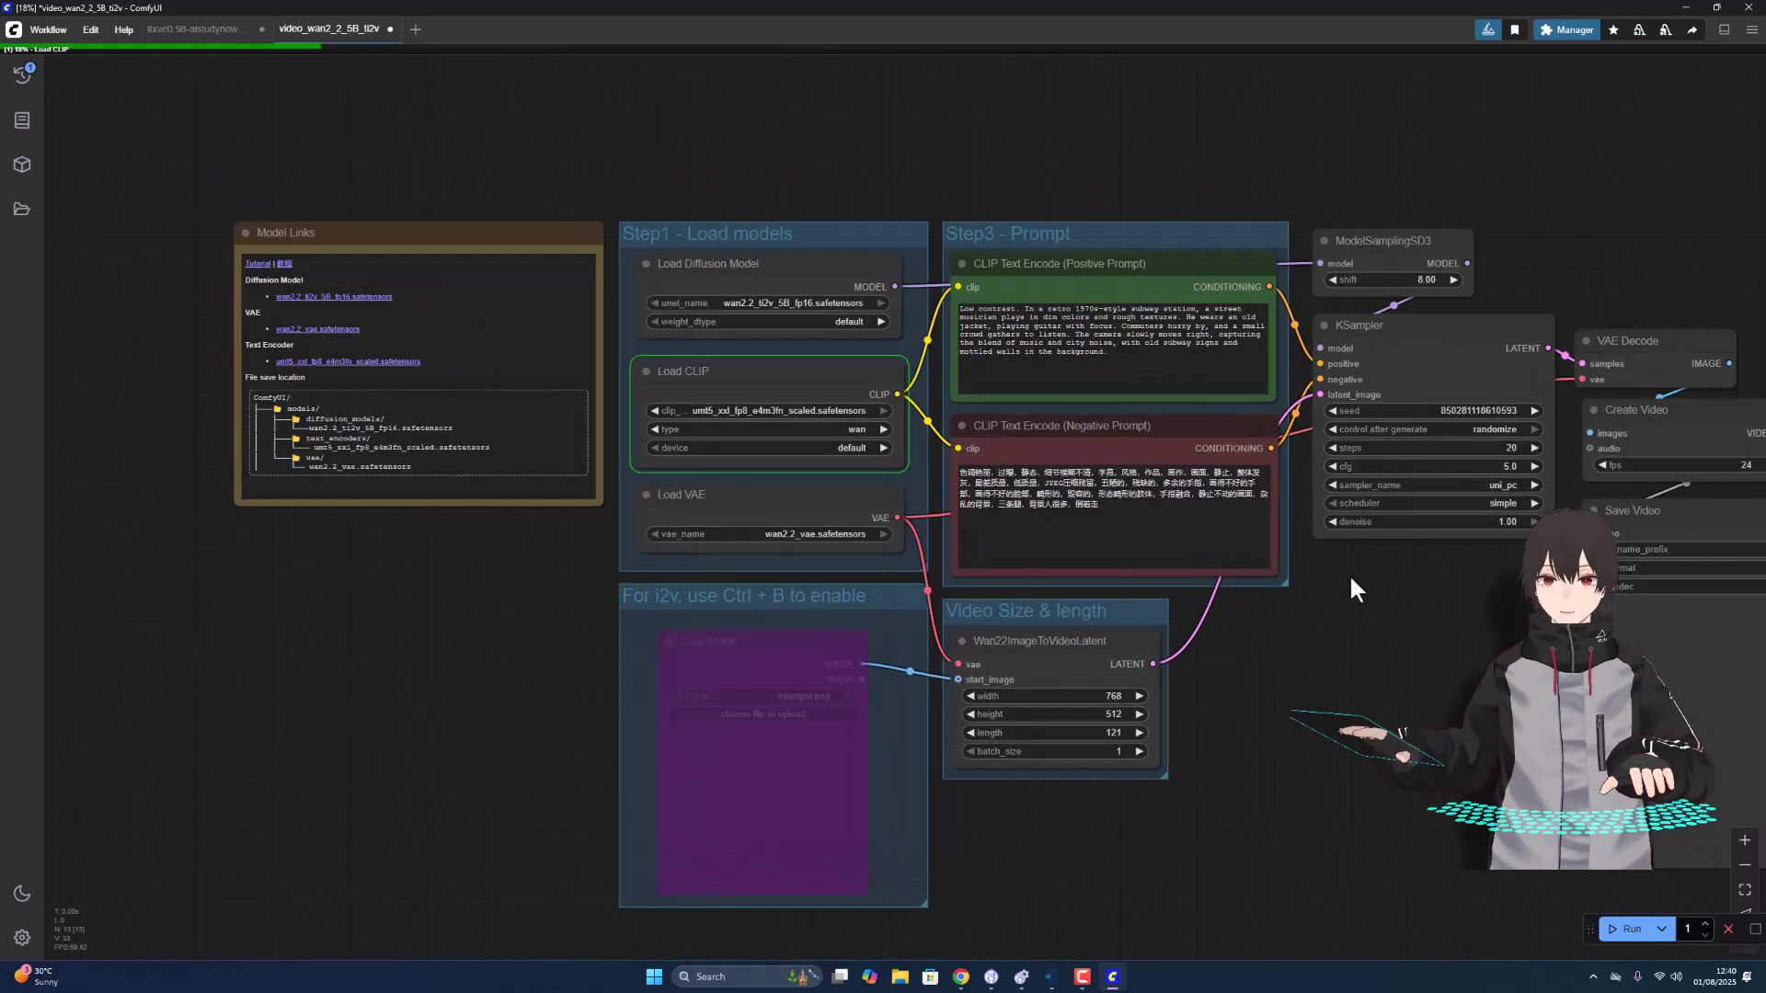
drag(1349, 574, 961, 547)
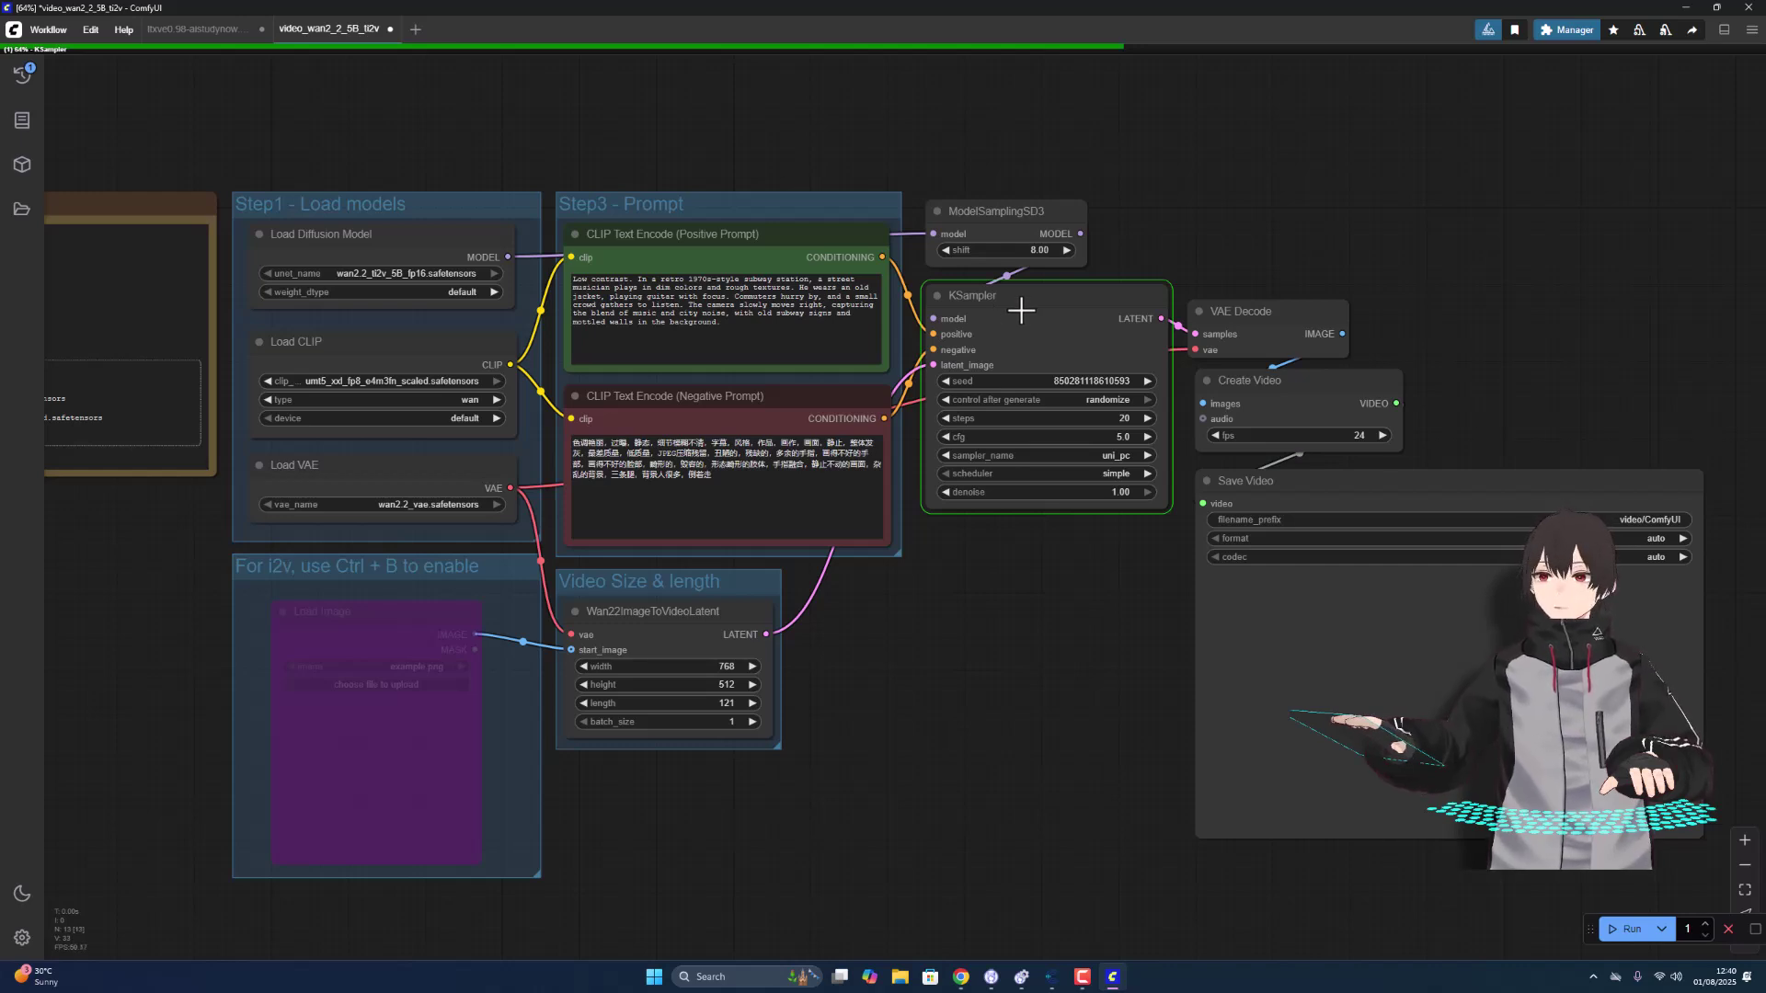
Open Task Manager's GPU performance page and move it aside to monitor the render
right_click(1233, 977)
click(1279, 925)
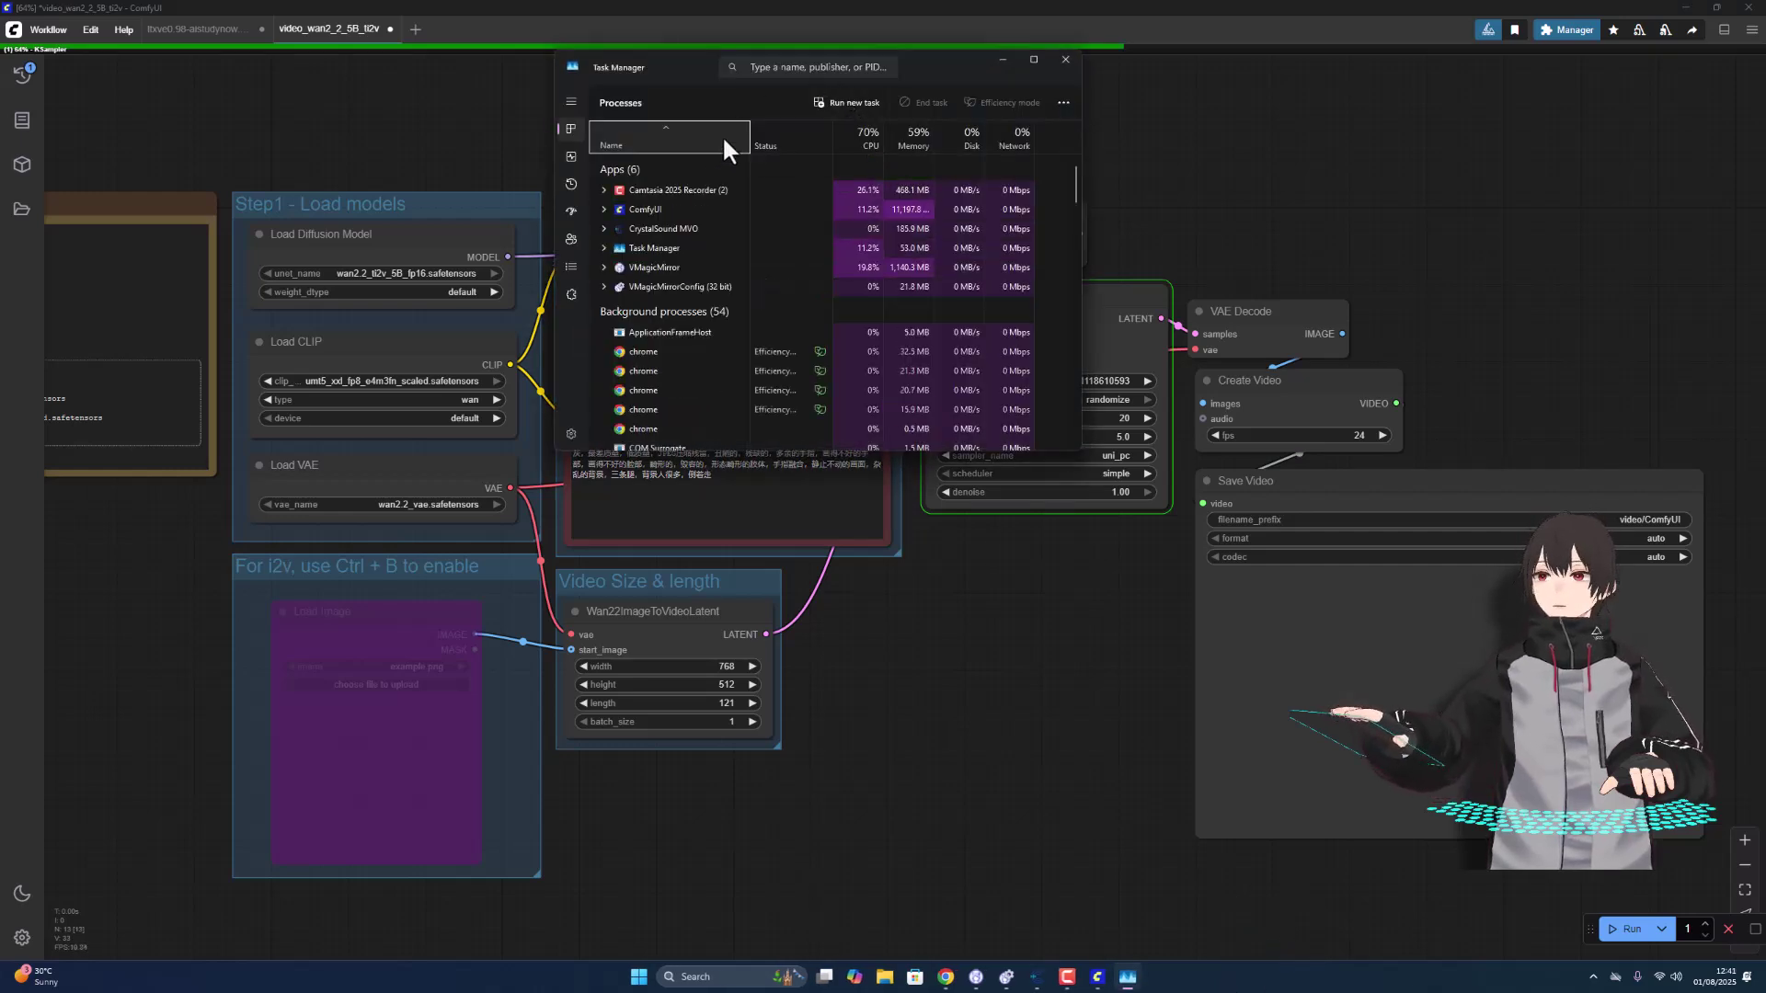
click(571, 157)
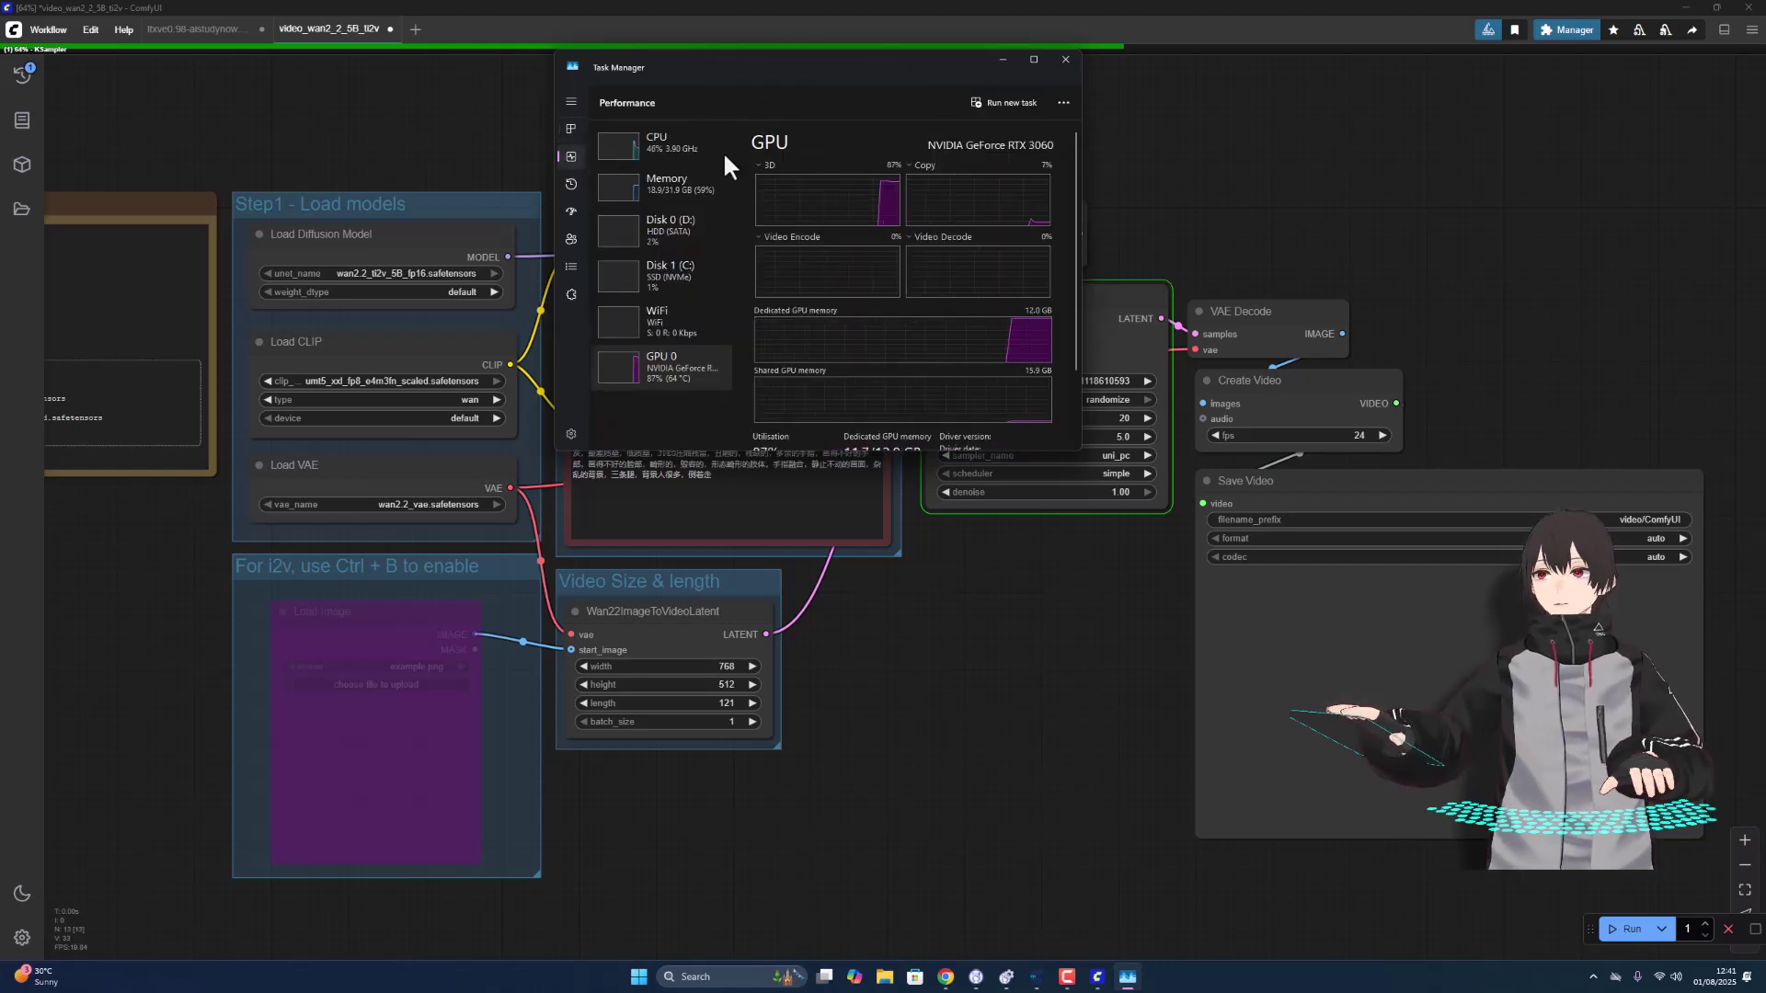
drag(688, 62, 672, 505)
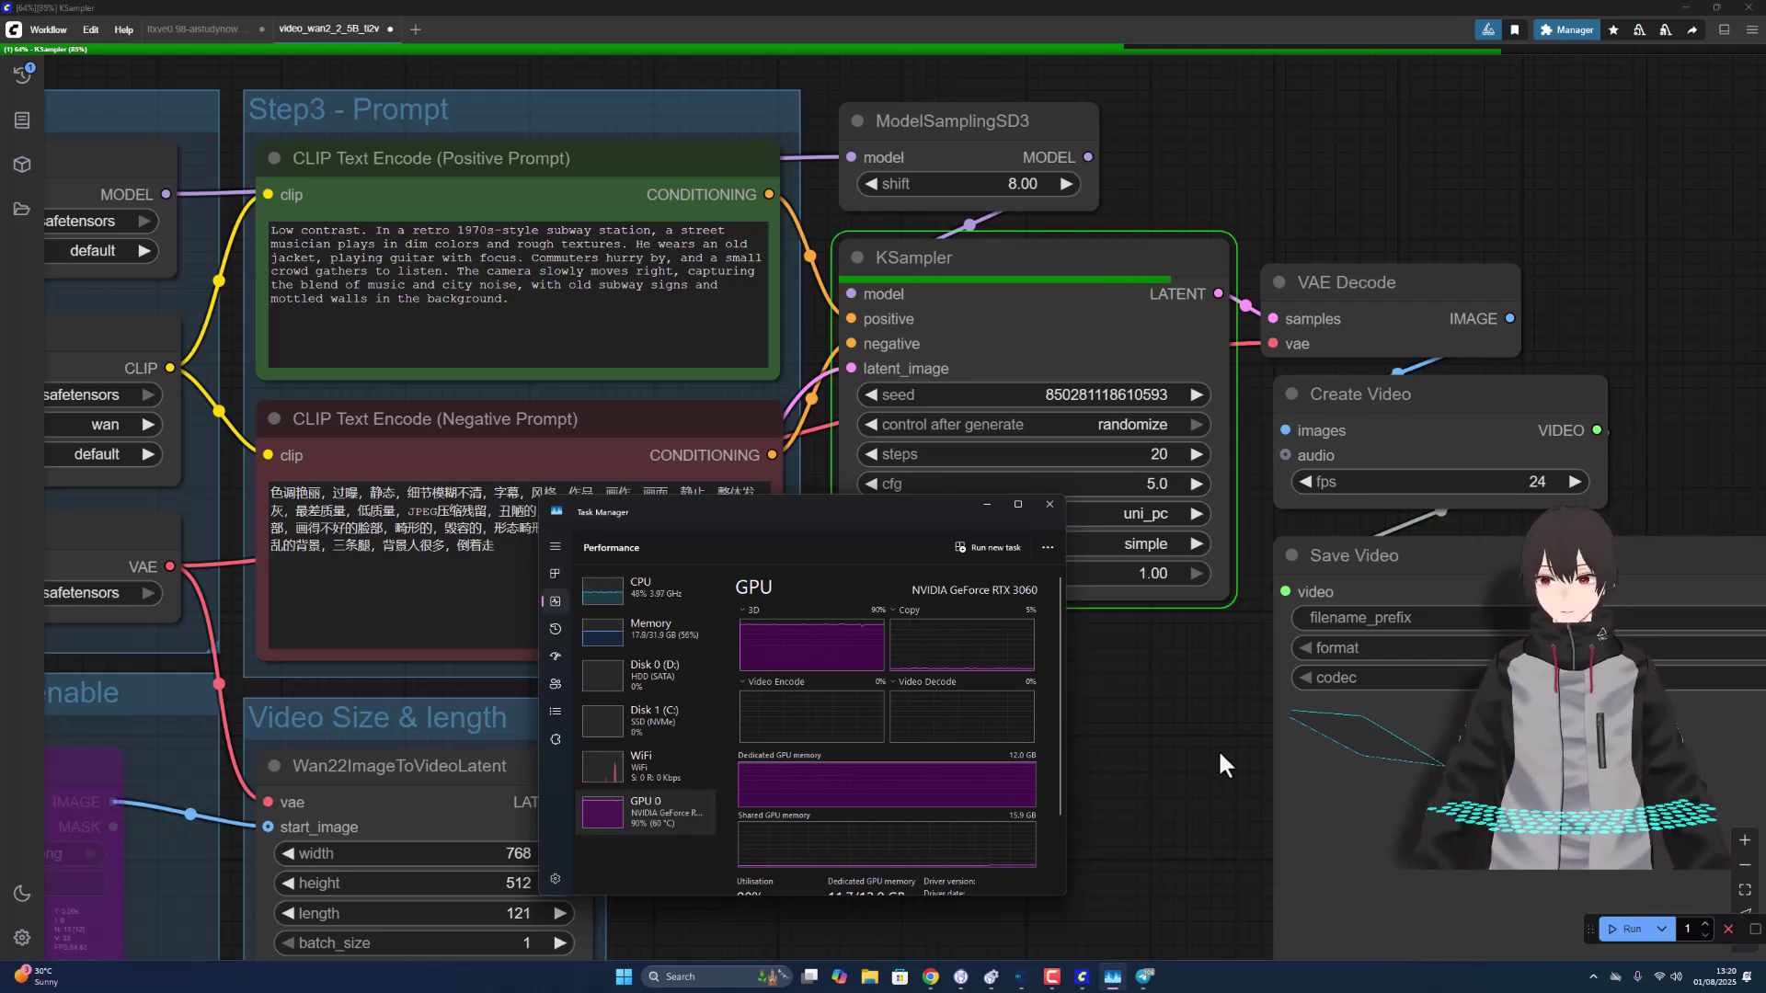
scroll(903, 726, down, 2)
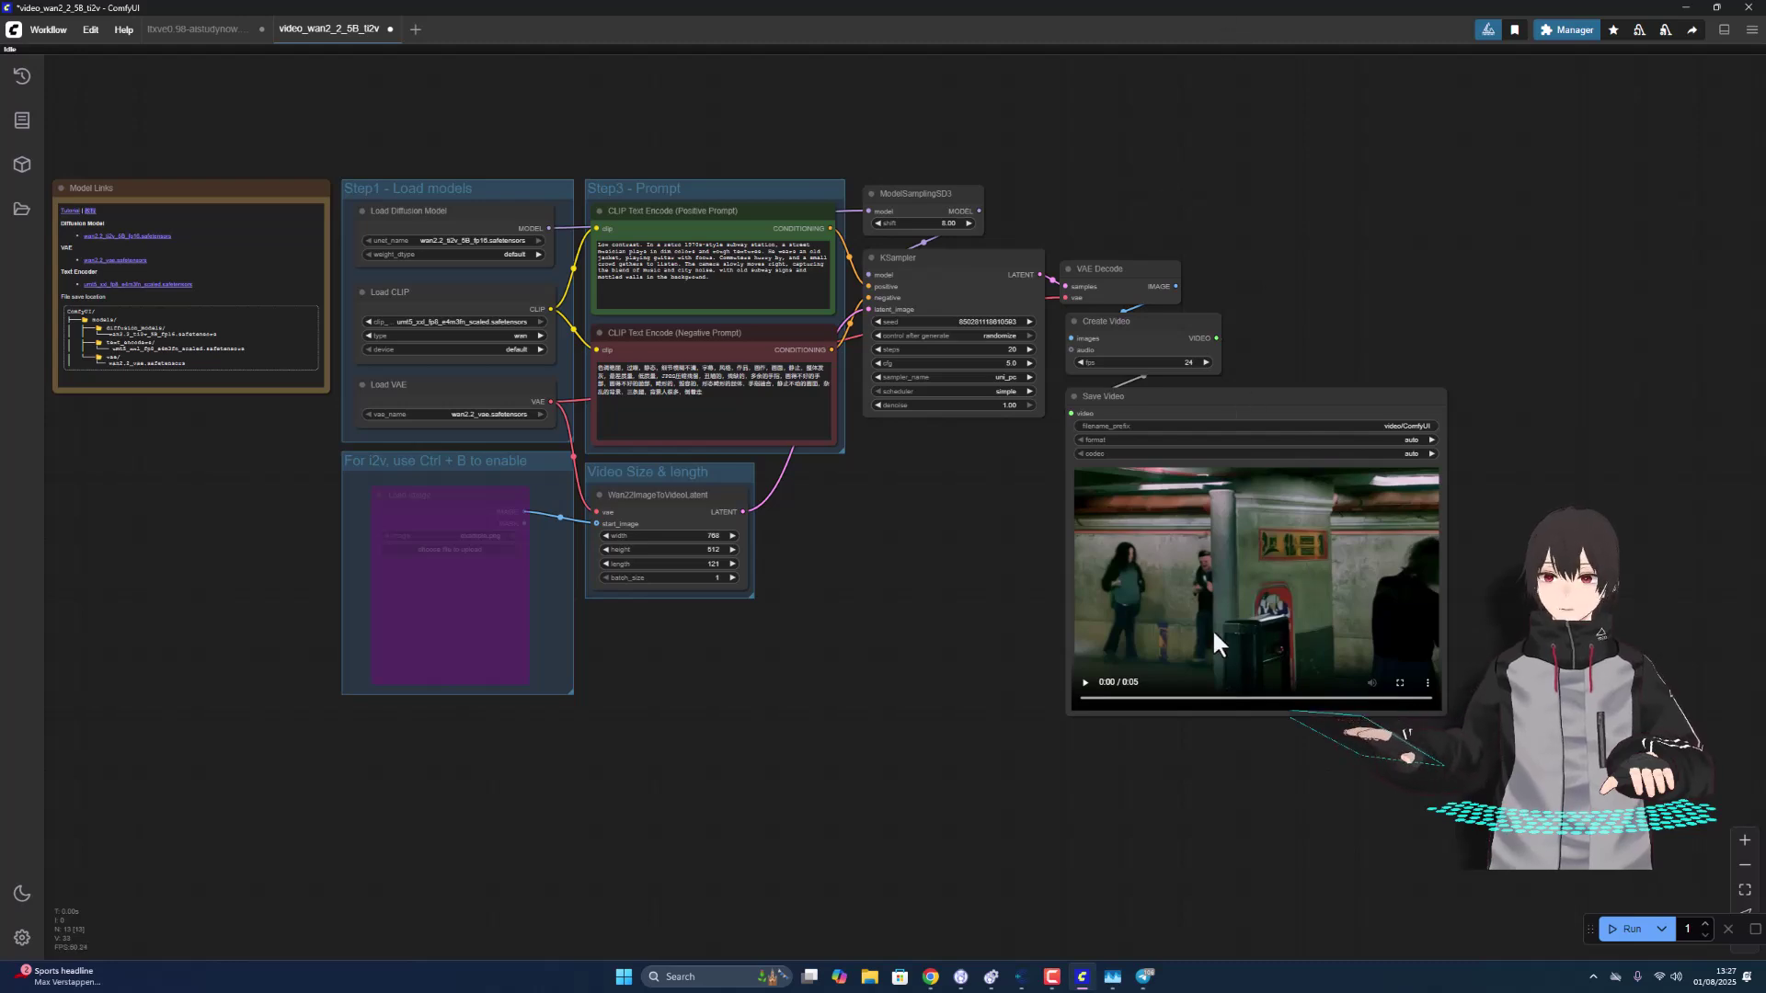
Play and pause the finished subway video, then bring Task Manager's GPU page back
click(1085, 685)
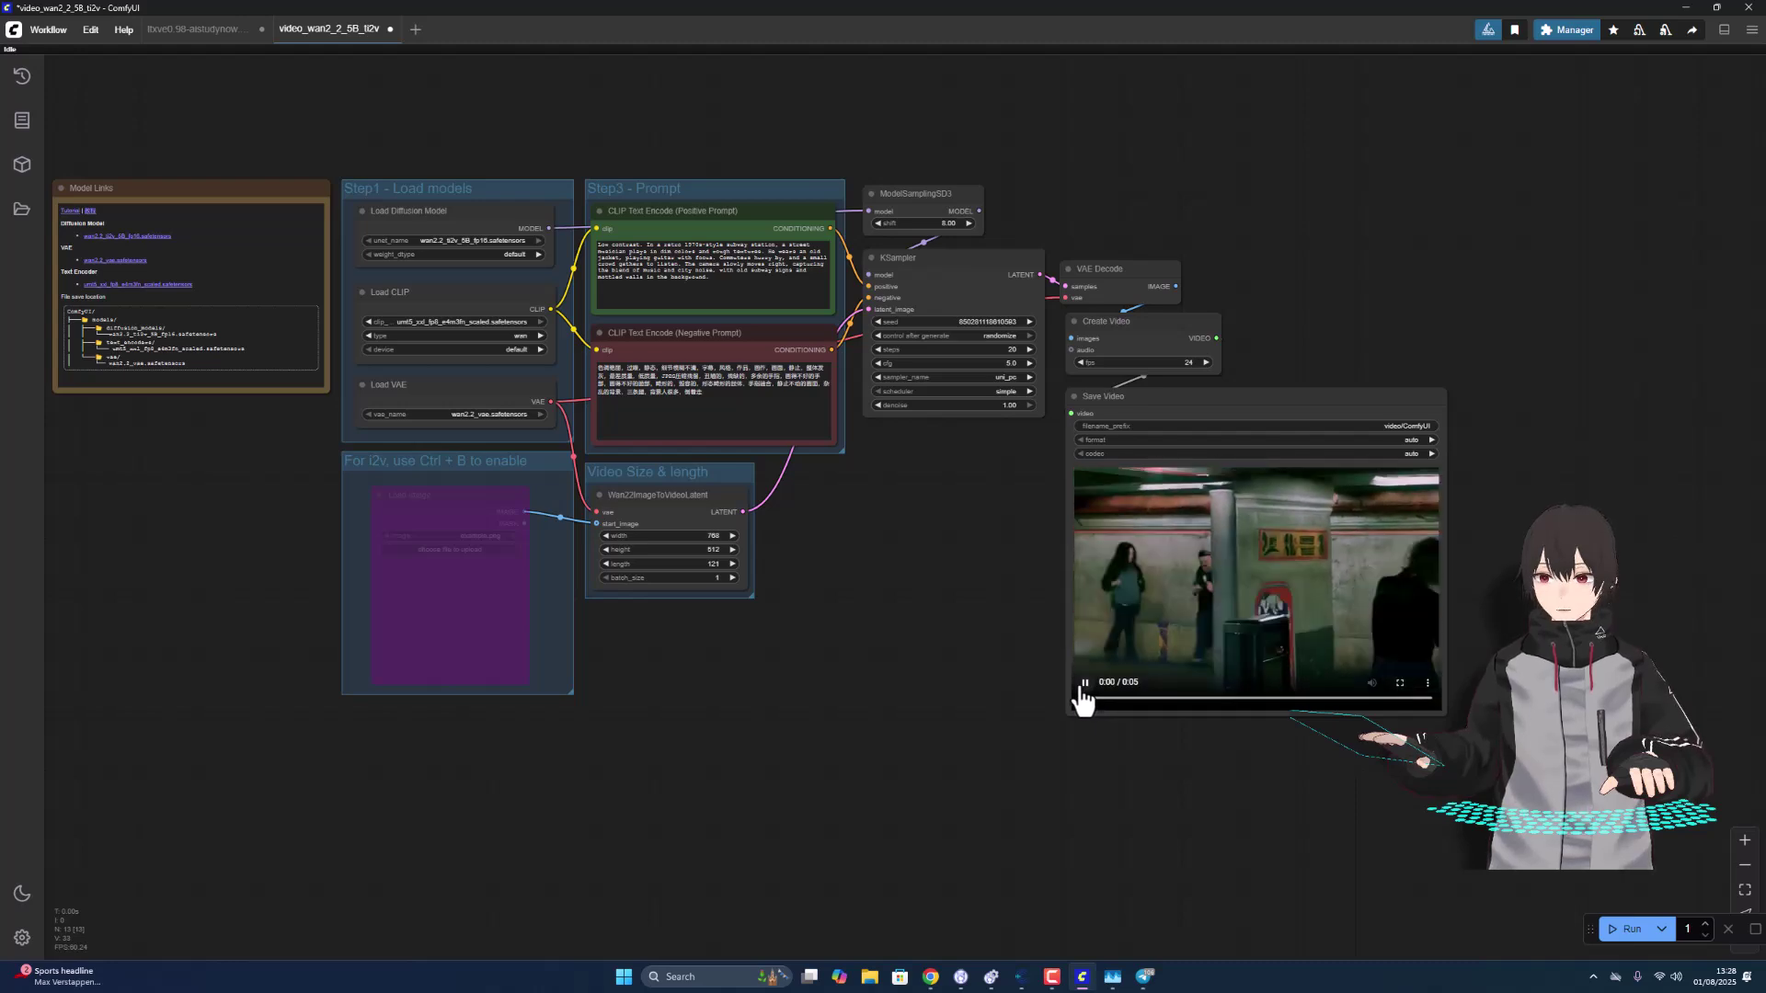
click(1085, 685)
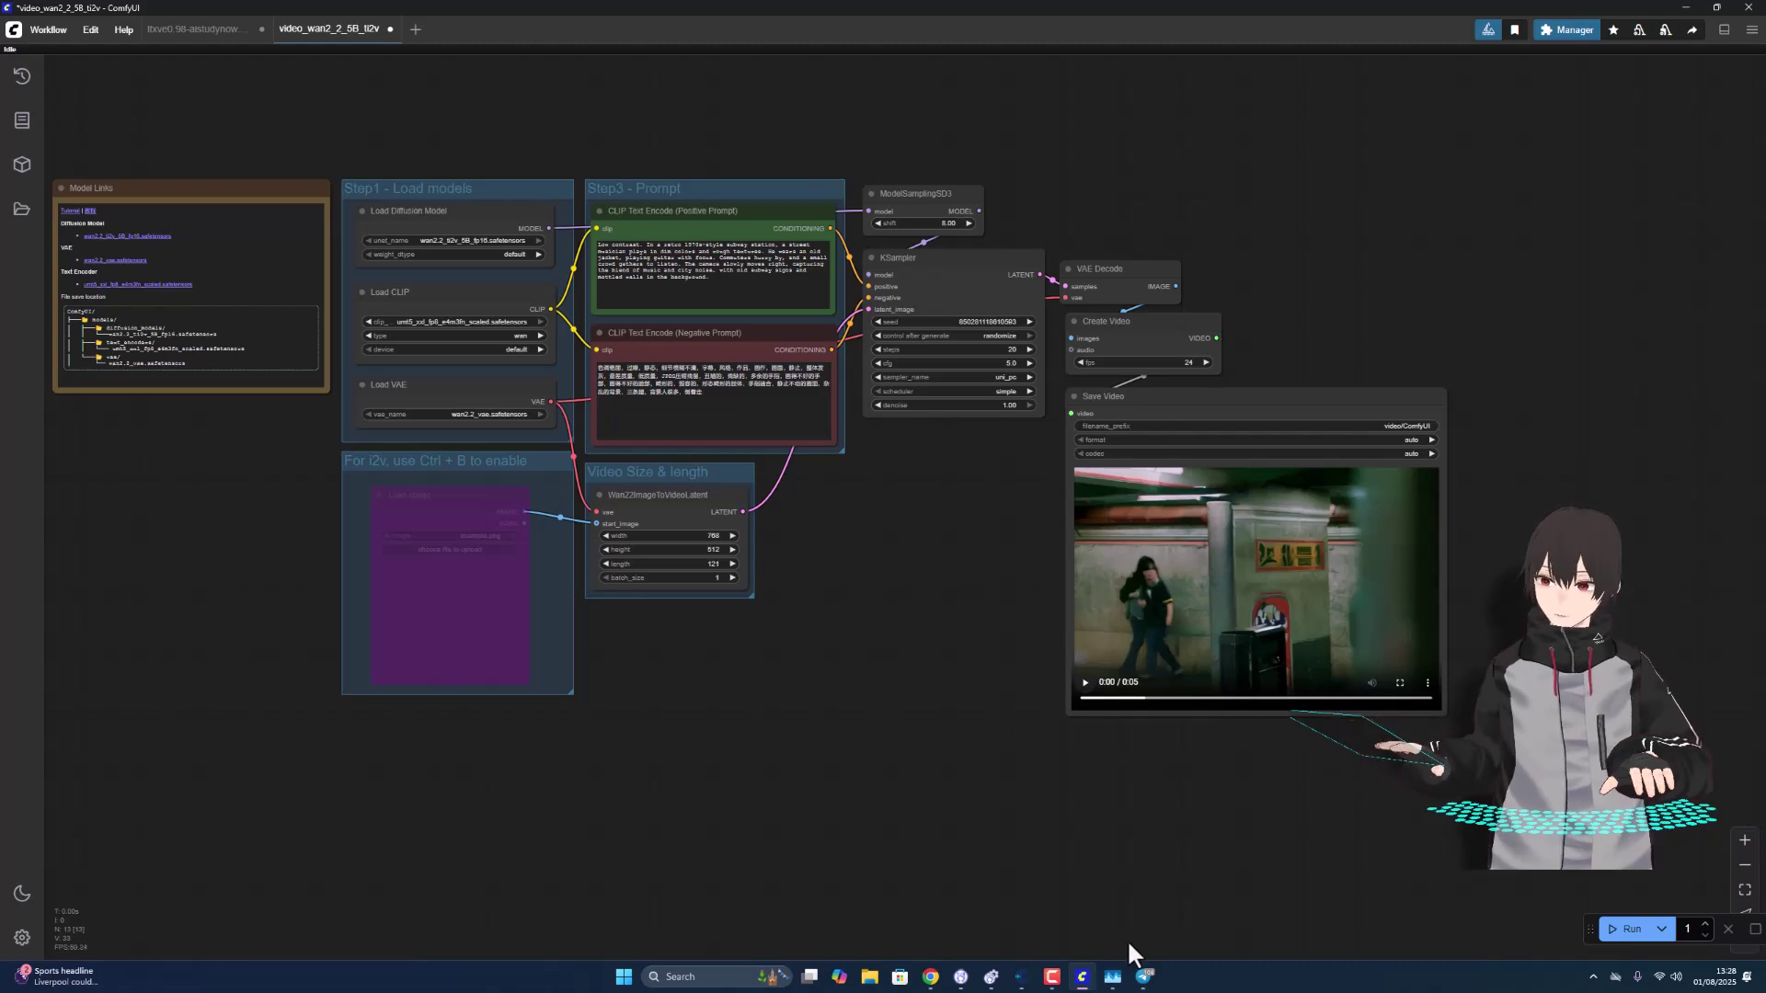
click(1113, 977)
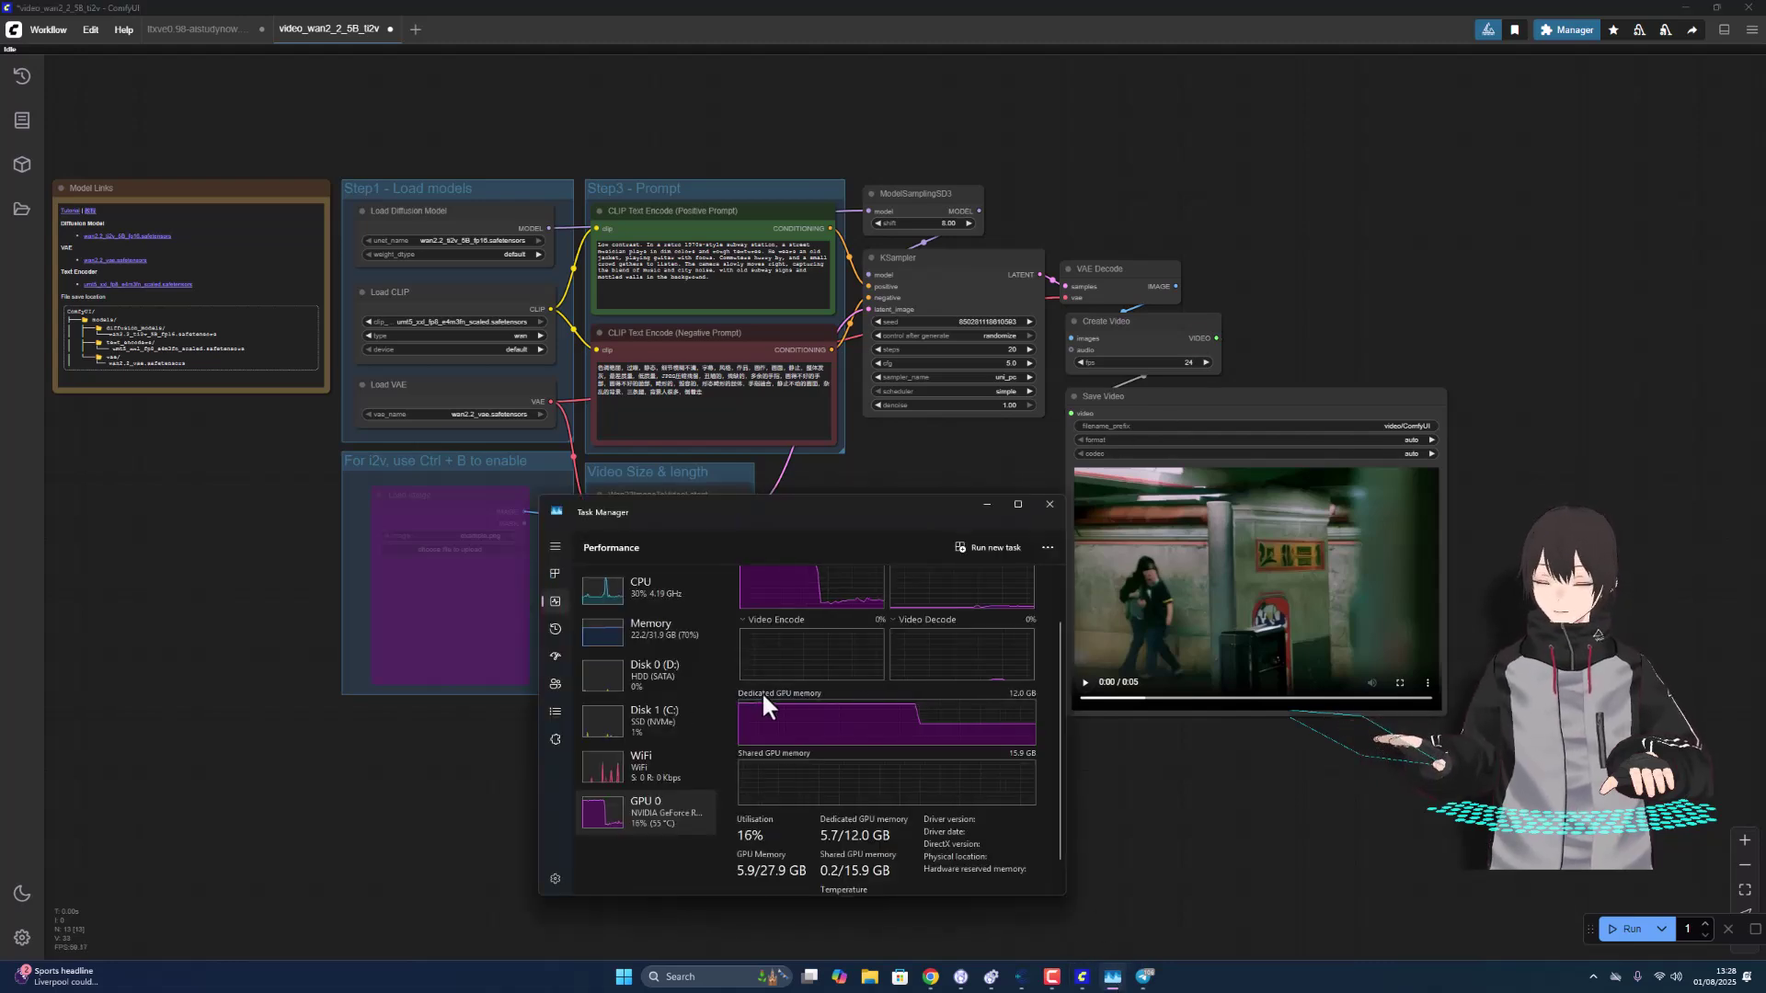